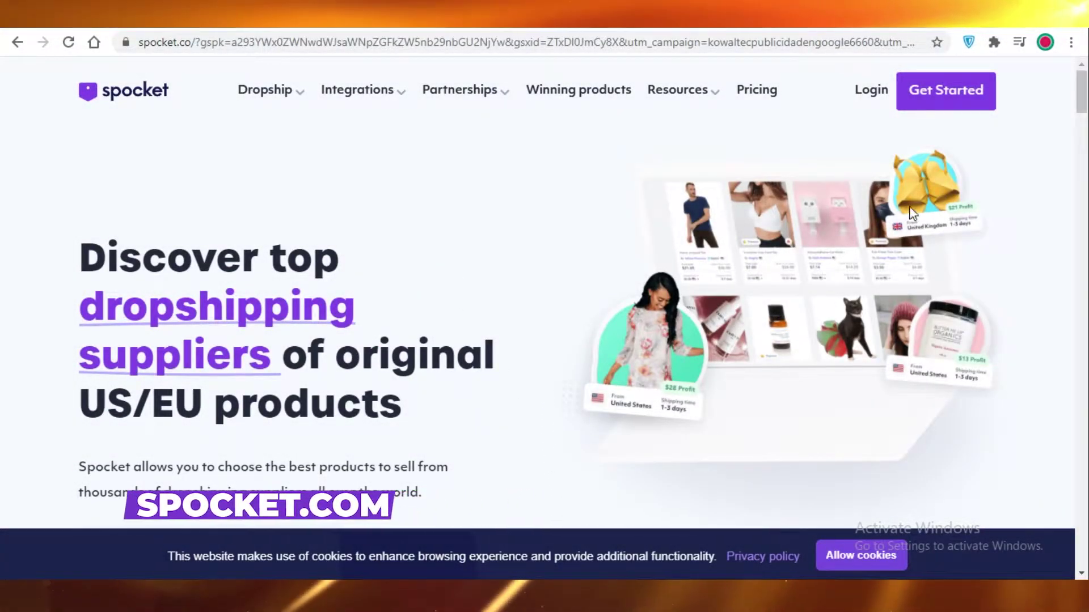
Start a Spocket sign-up and reach the Search Products page with its category tiles
left_click(977, 91)
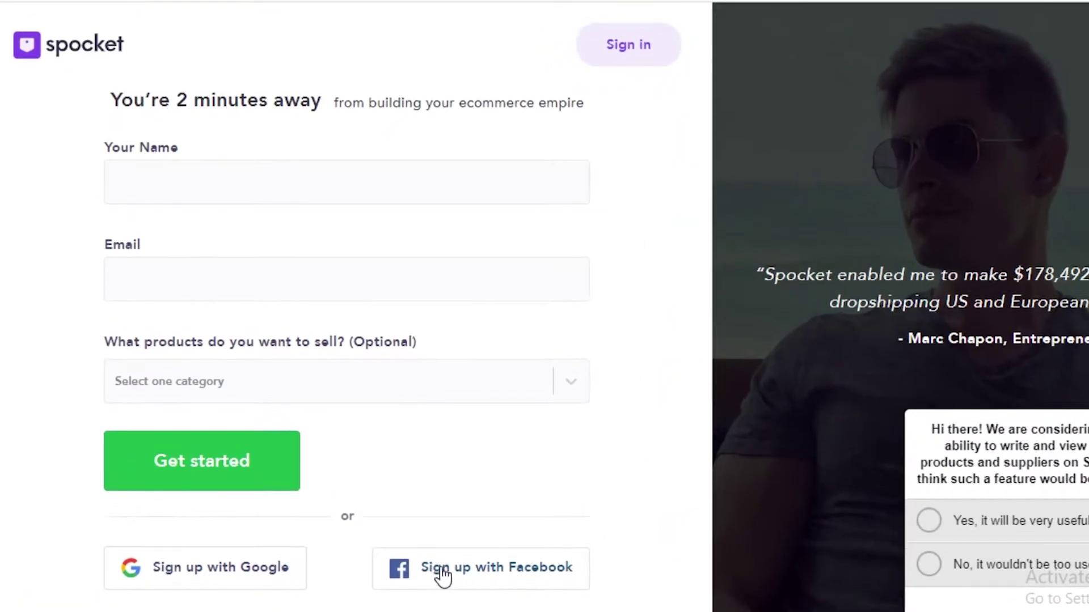
scroll(188, 233, "up", 1)
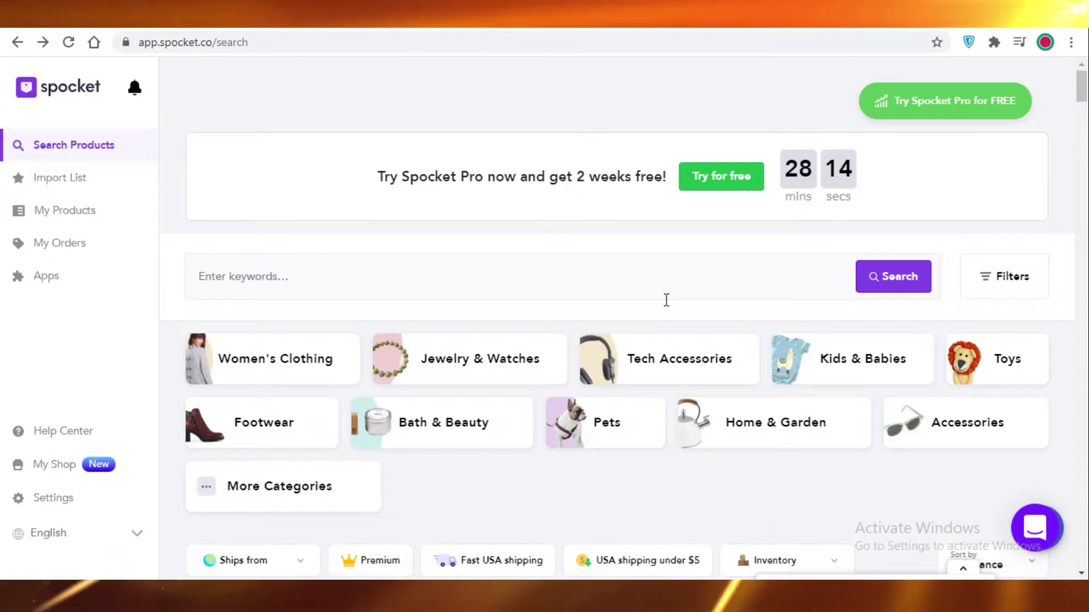
scroll(590, 216, "down", 1)
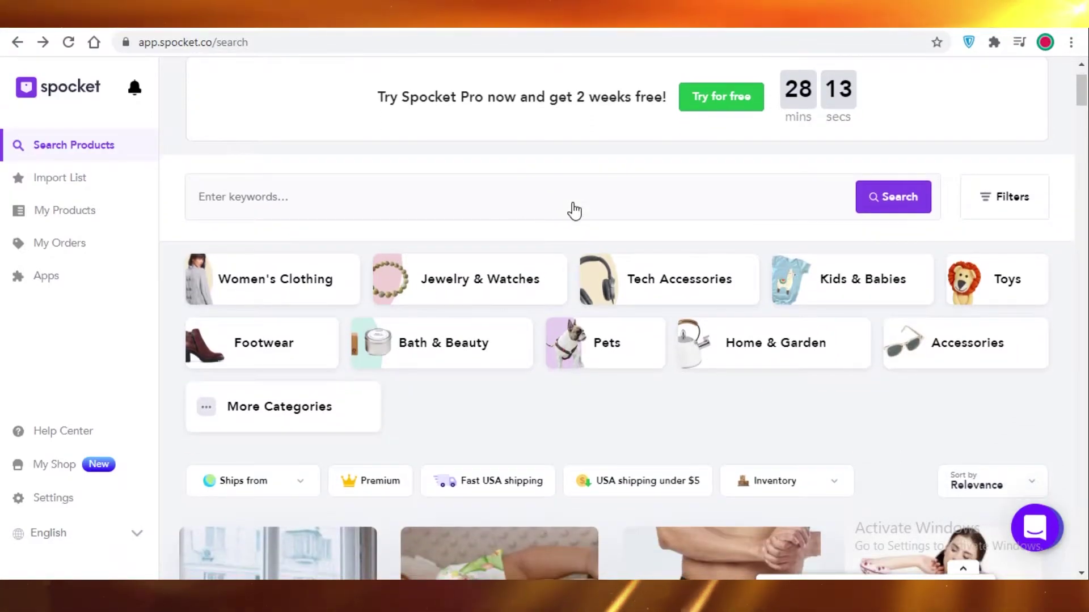
scroll(569, 205, "down", 1)
scroll(568, 204, "up", 2)
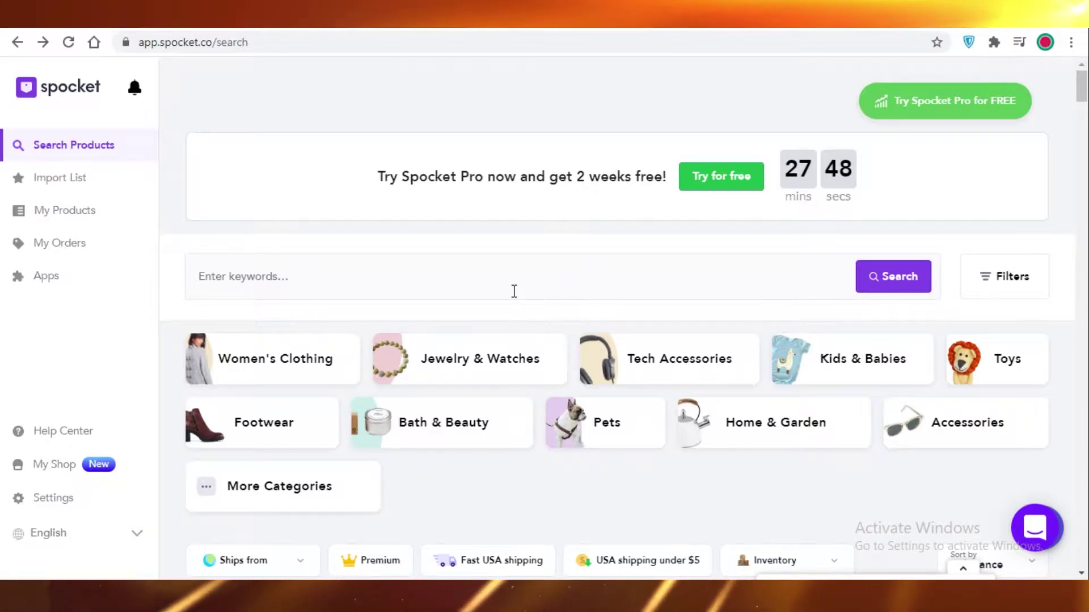
scroll(567, 261, "down", 4)
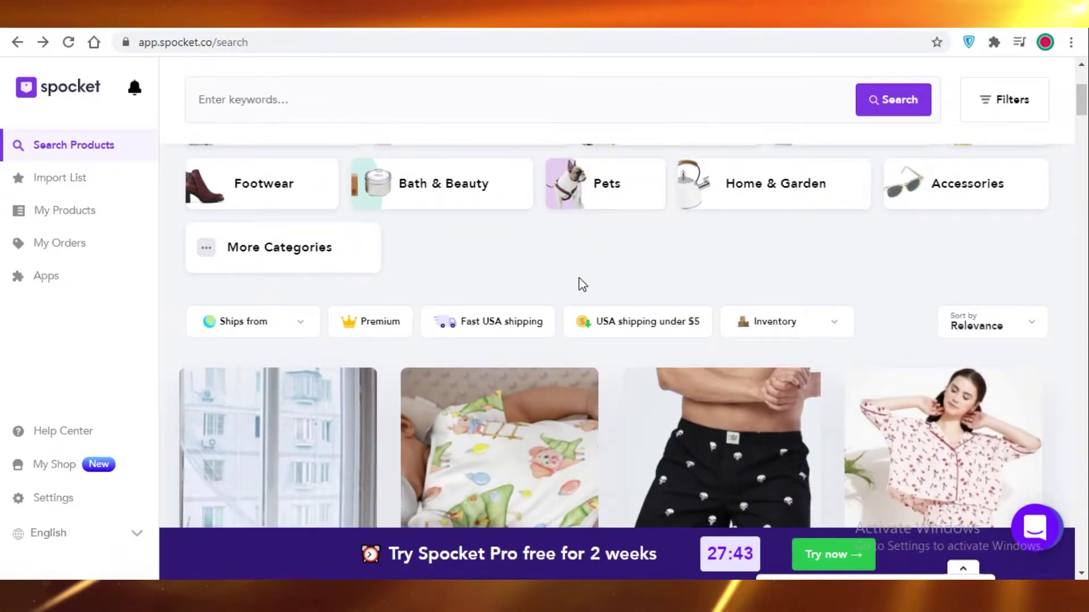
scroll(583, 284, "up", 2)
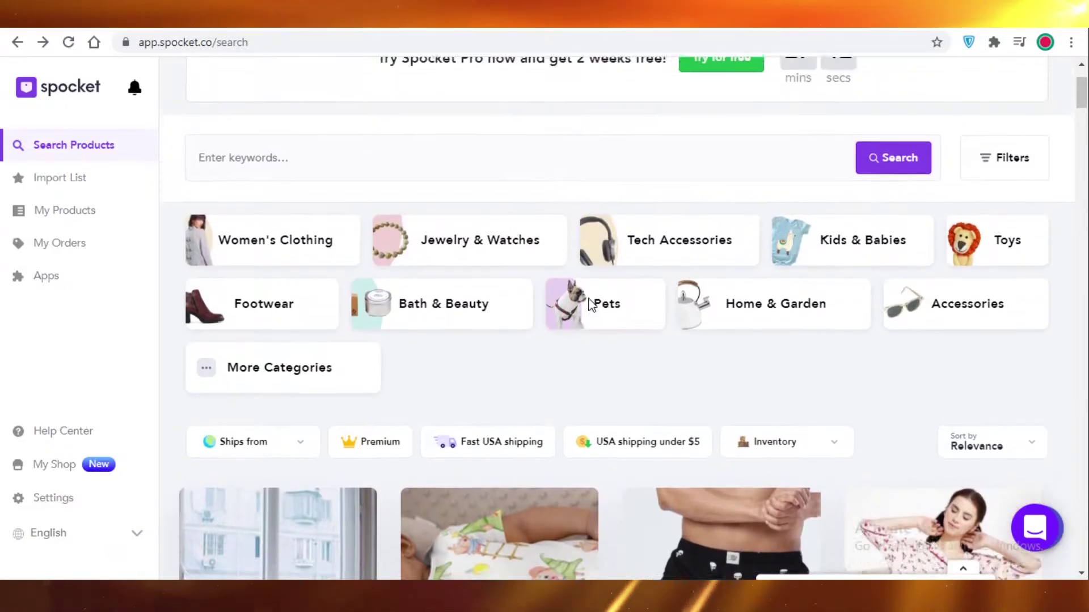
scroll(580, 403, "up", 1)
scroll(577, 410, "up", 2)
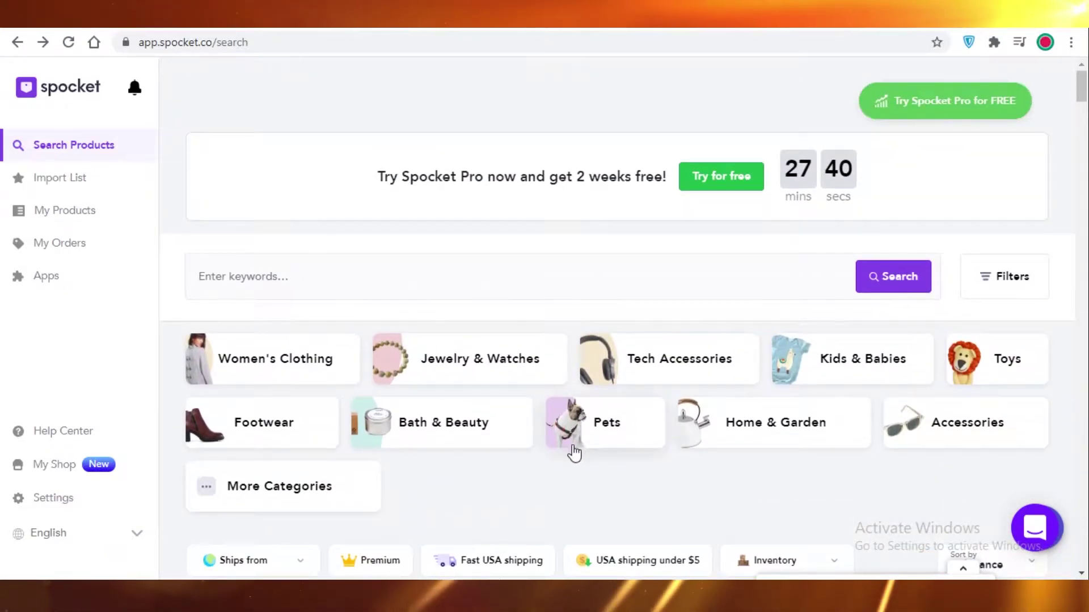
scroll(629, 369, "down", 3)
scroll(635, 369, "down", 2)
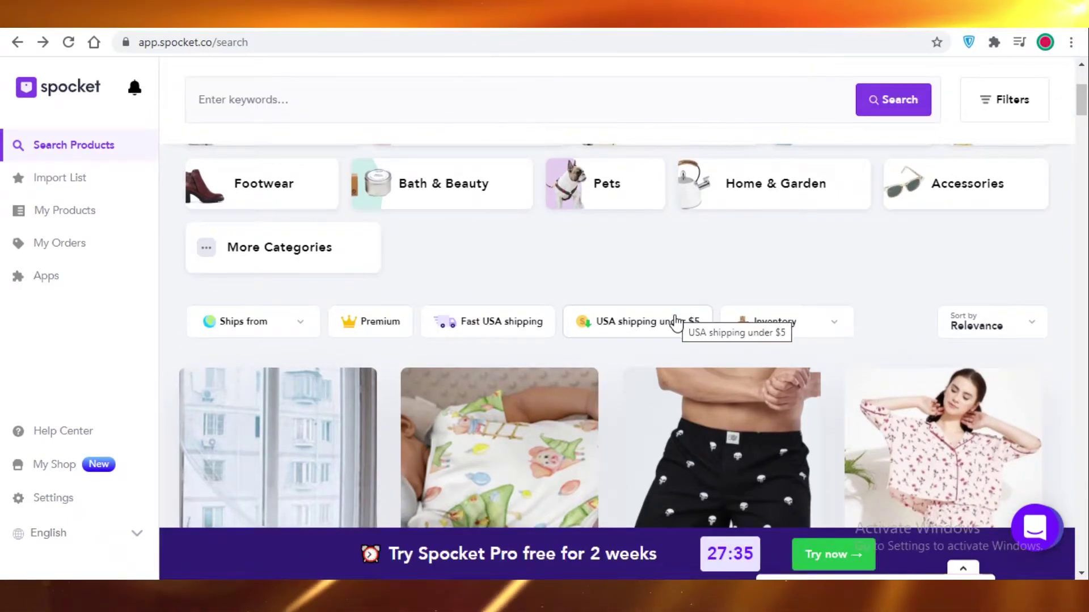
scroll(604, 431, "up", 5)
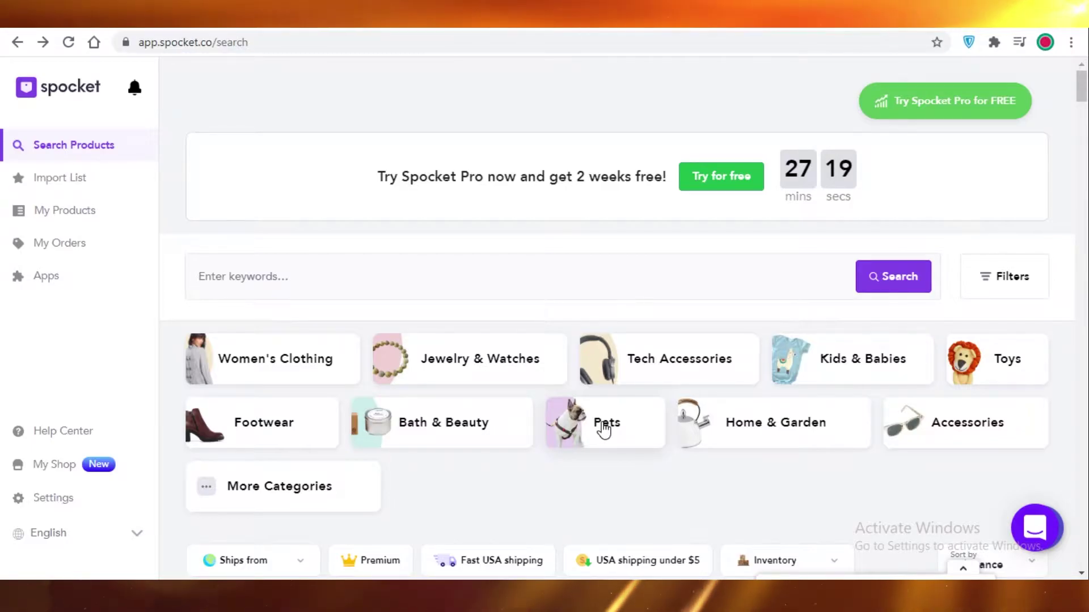
scroll(604, 431, "down", 2)
scroll(588, 360, "down", 3)
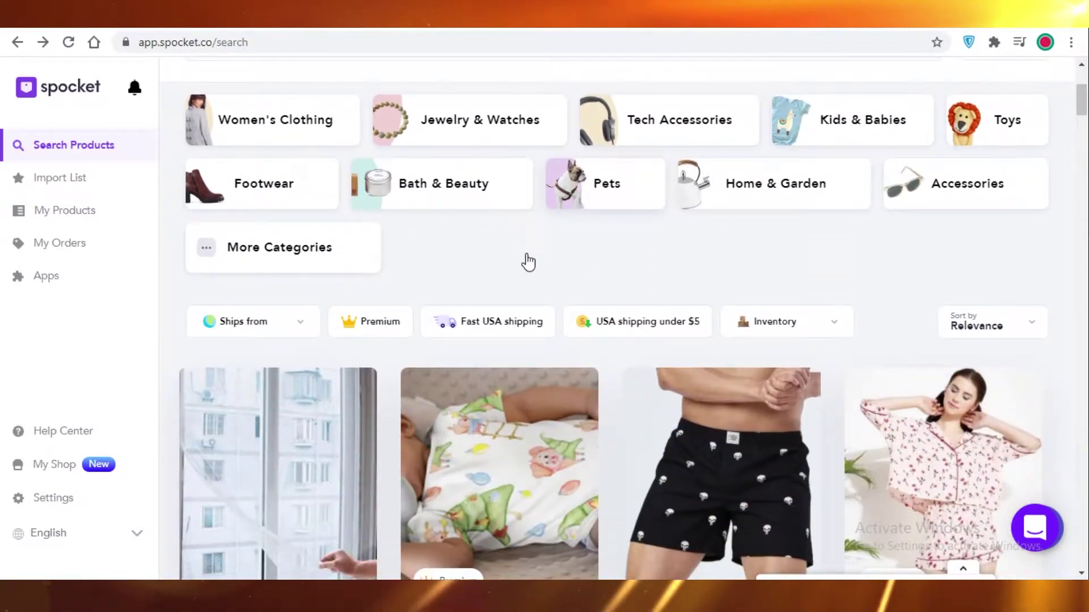
scroll(525, 260, "down", 3)
scroll(315, 364, "down", 2)
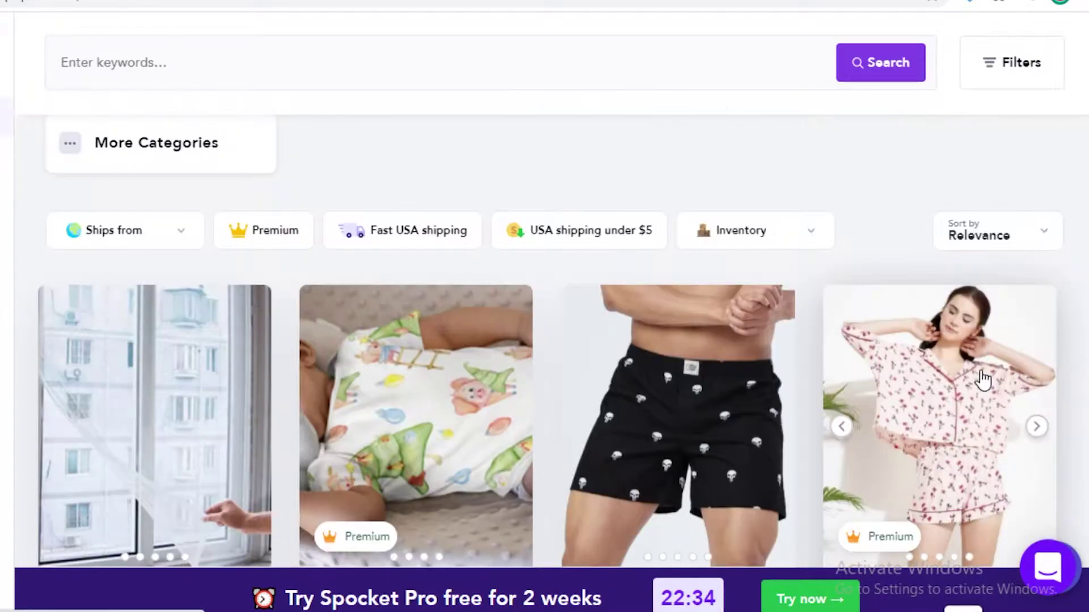
Scroll the Spocket product grid comparing each item's Listing Cost against its Retail Price
scroll(769, 400, "down", 8)
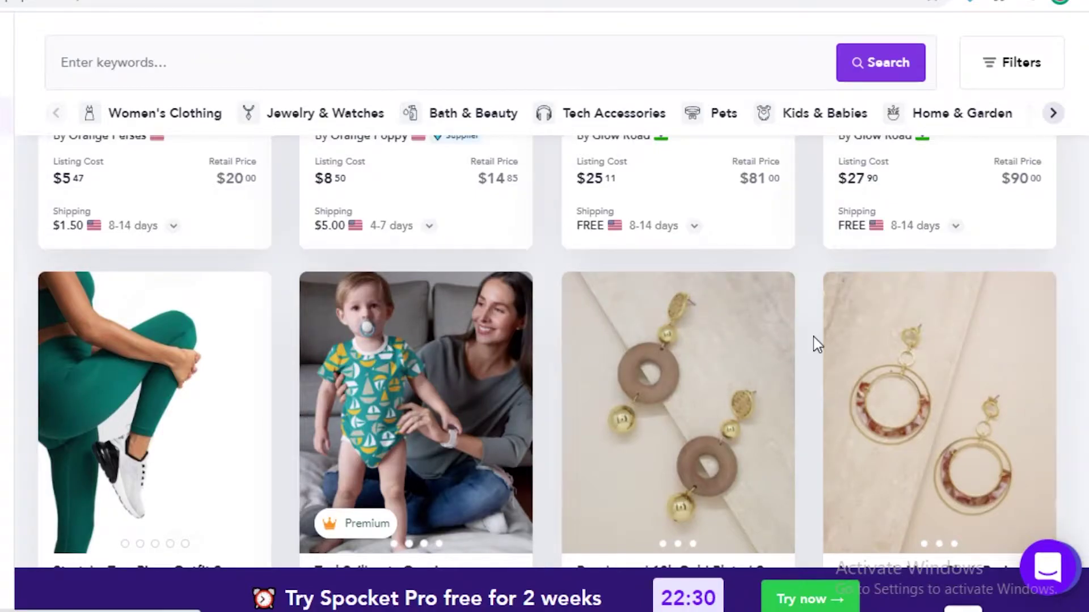
scroll(805, 346, "down", 2)
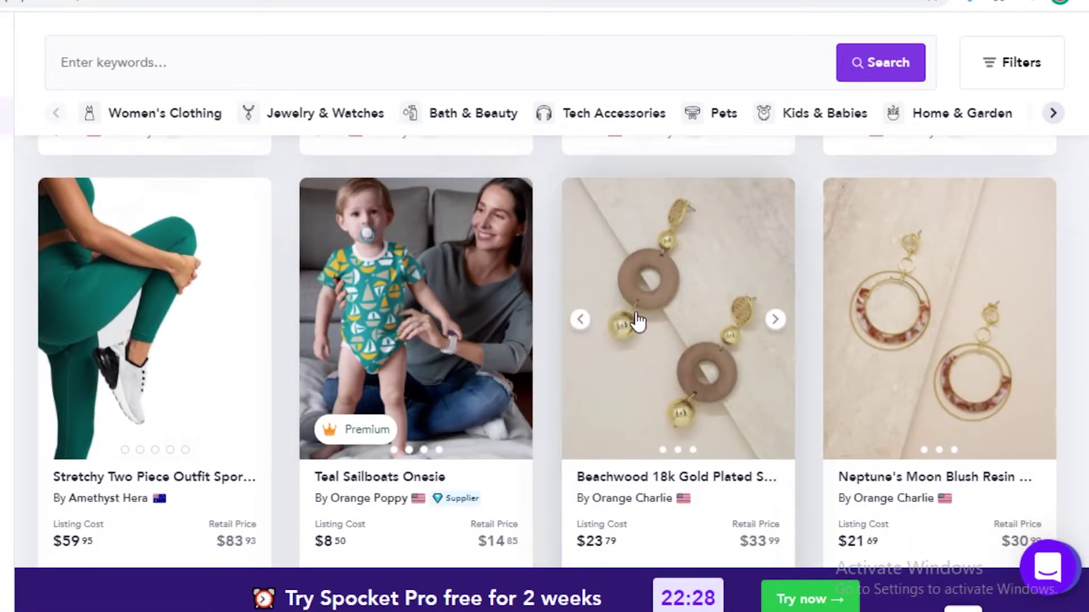
scroll(712, 284, "up", 4)
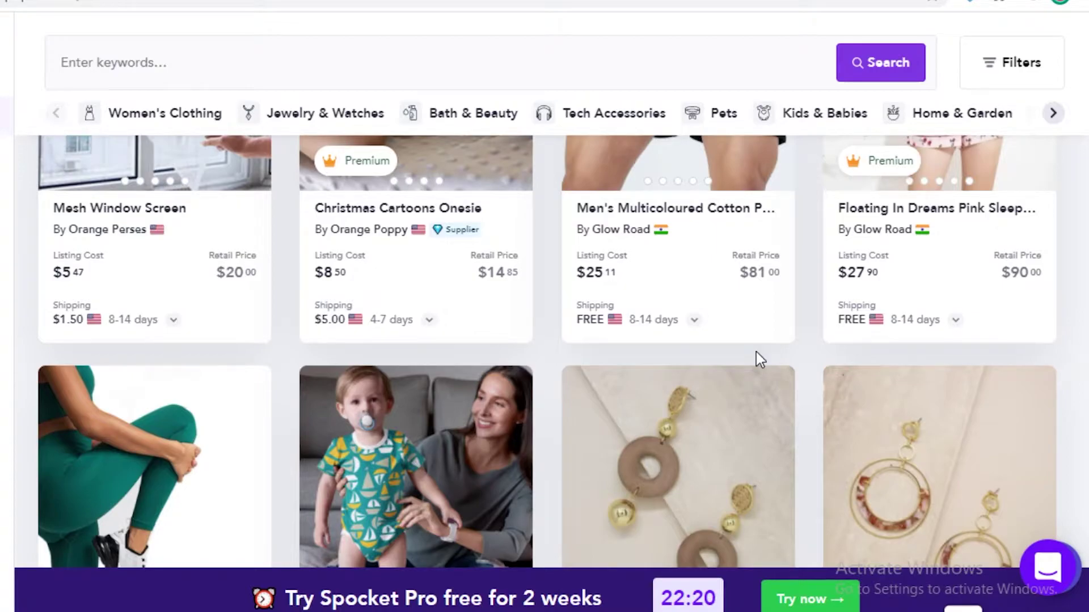
scroll(459, 338, "up", 4)
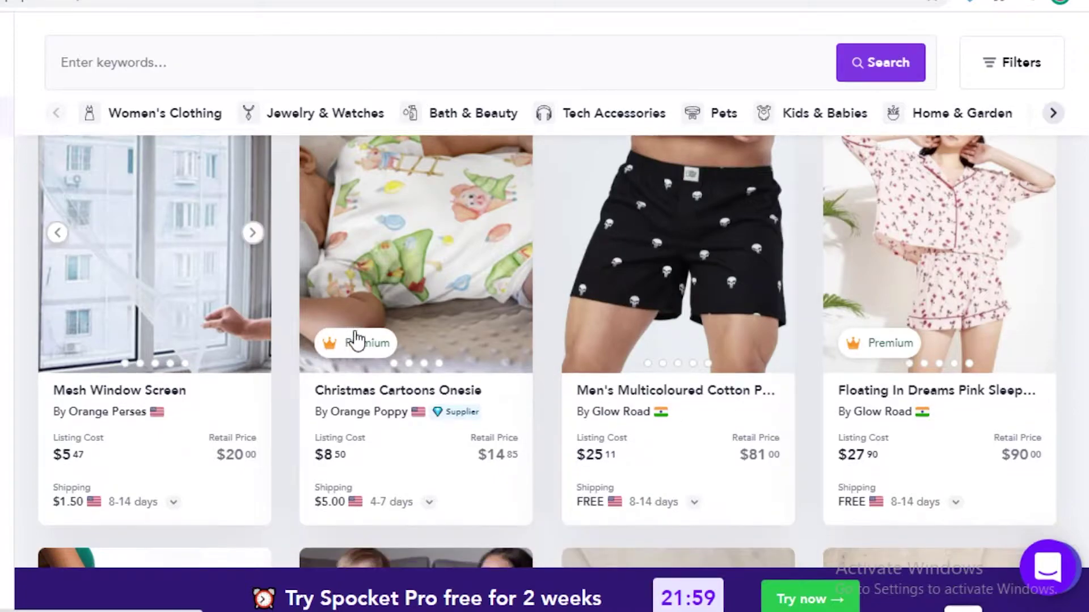
scroll(357, 343, "down", 7)
scroll(700, 539, "down", 5)
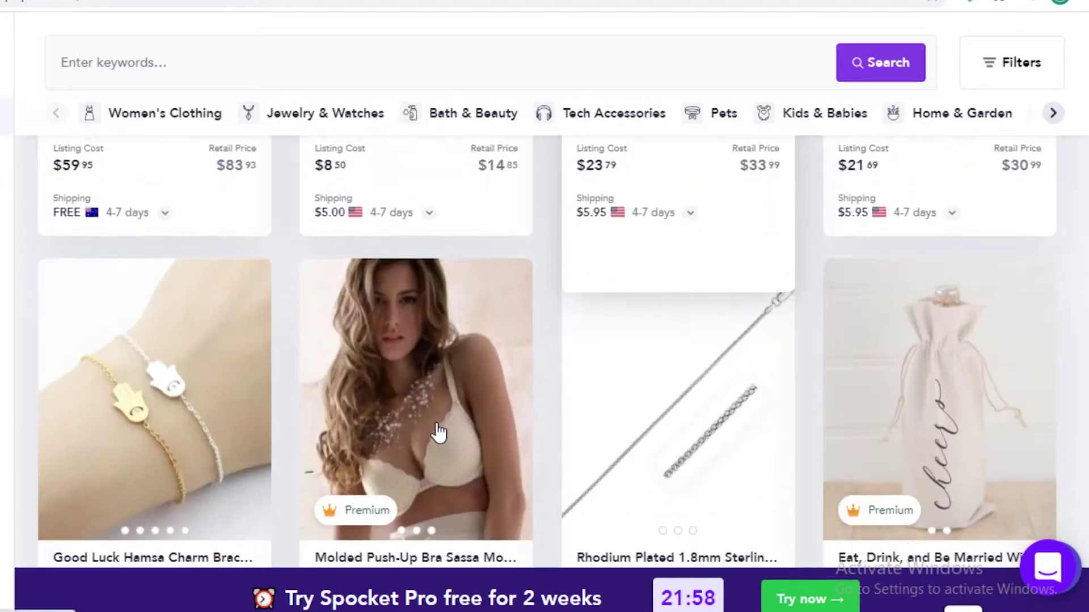
scroll(262, 365, "up", 3)
scroll(896, 445, "down", 6)
scroll(897, 445, "down", 5)
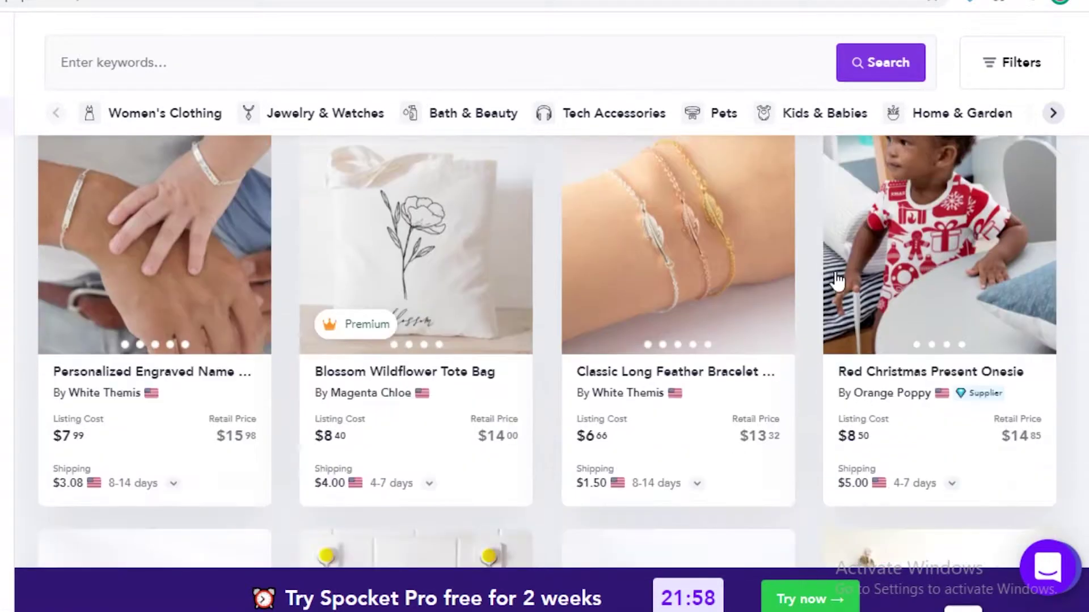
scroll(582, 331, "down", 2)
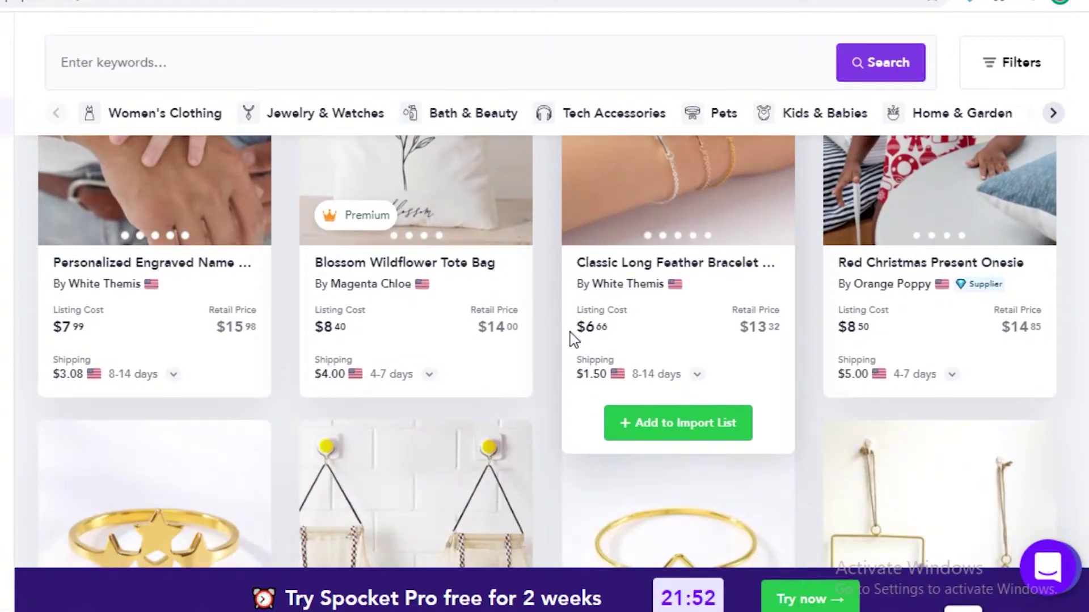
scroll(767, 332, "up", 3)
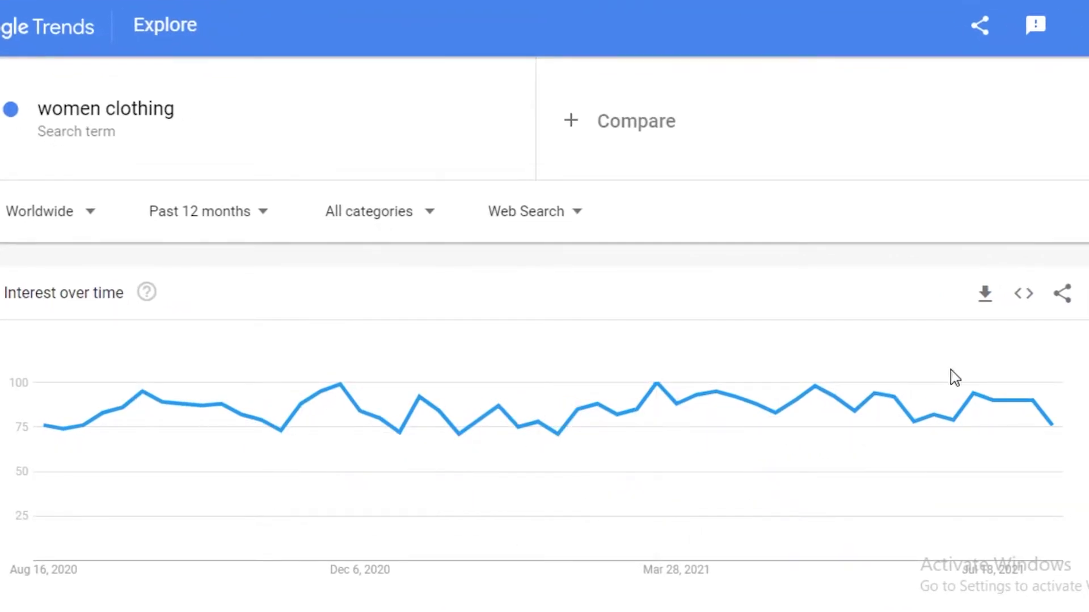
Search Google Trends for 'lip tints' and read its past-12-months interest, peaking at 100
left_click(483, 102)
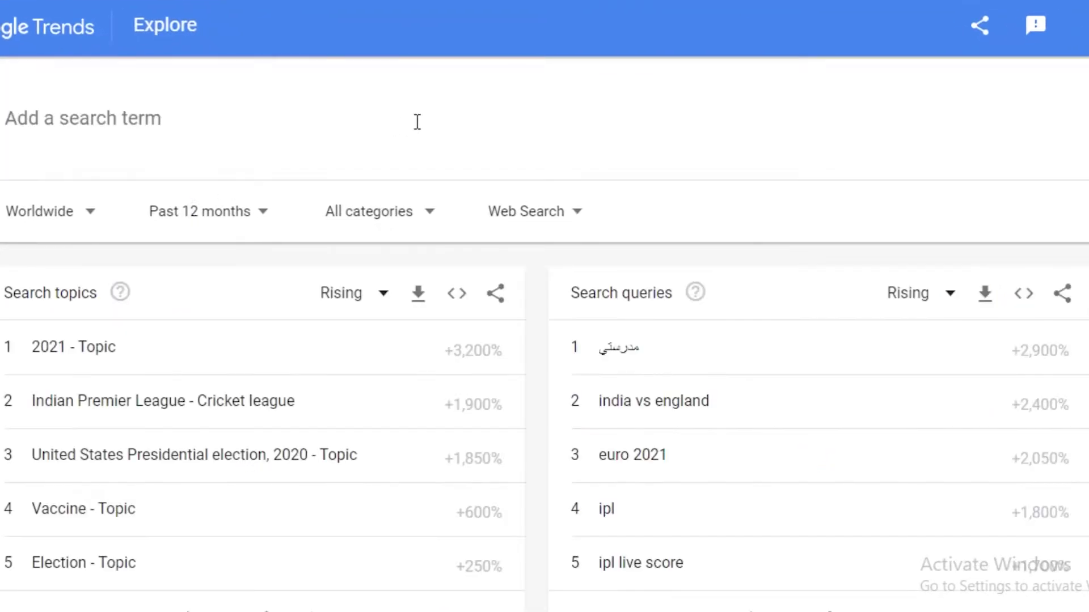
type("lip tints")
key("Return")
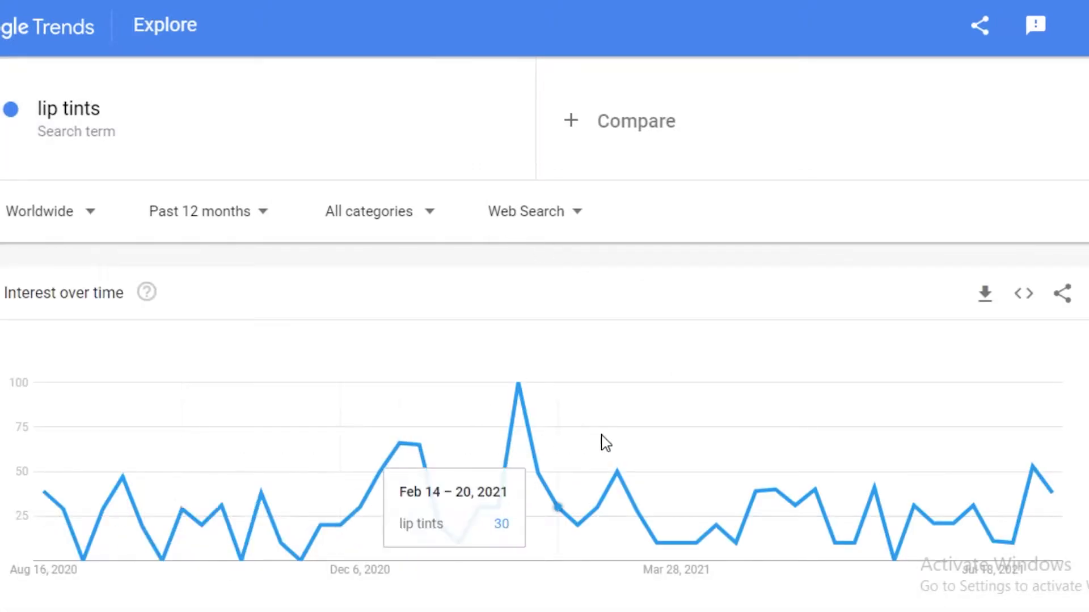
mouse_move(1062, 488)
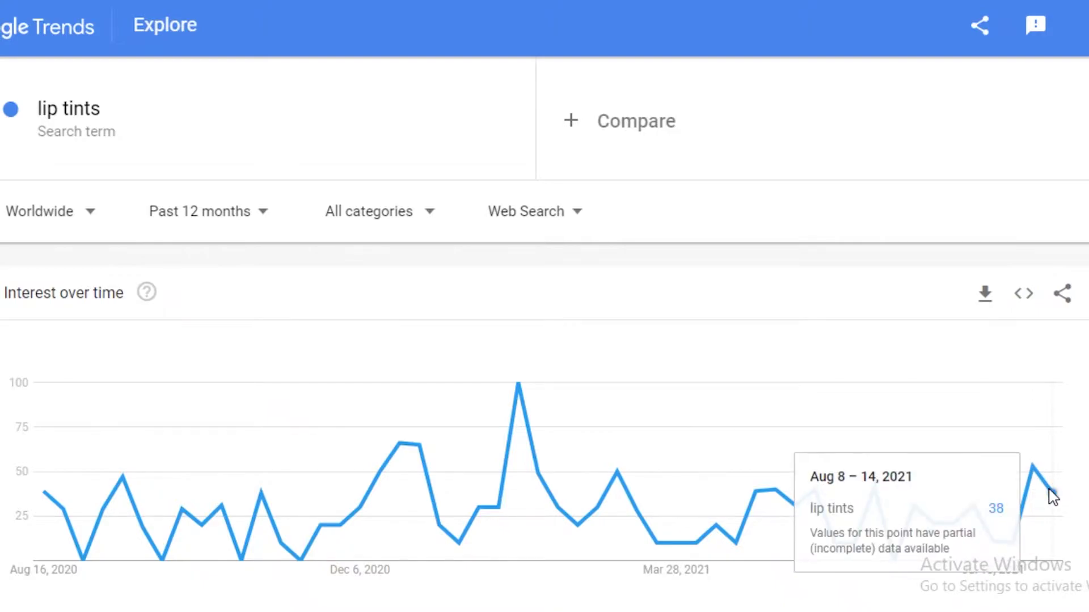
mouse_move(515, 386)
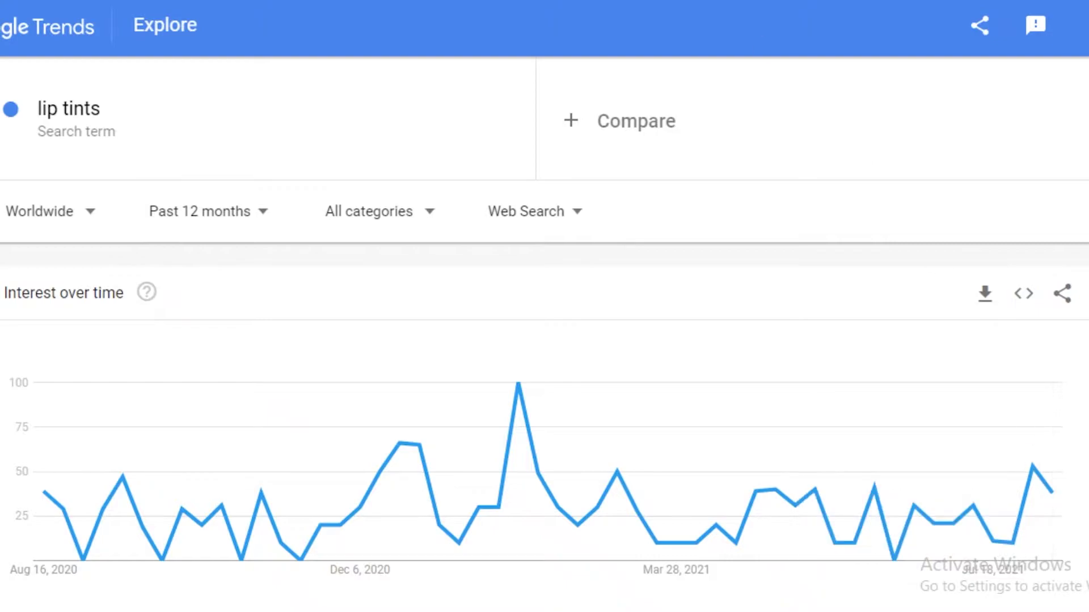
scroll(621, 326, "down", 2)
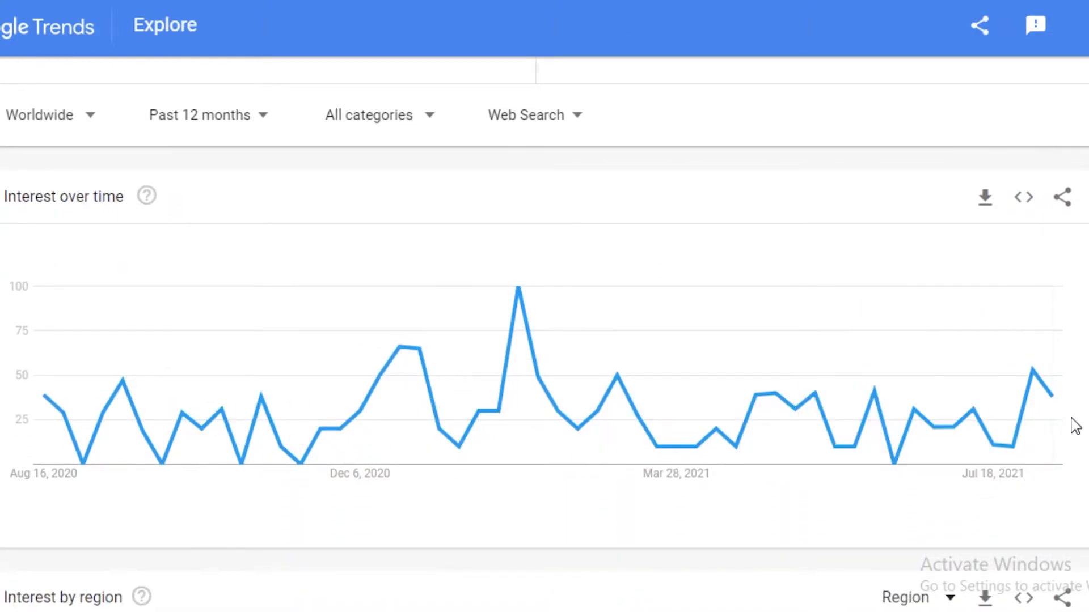
mouse_move(1045, 399)
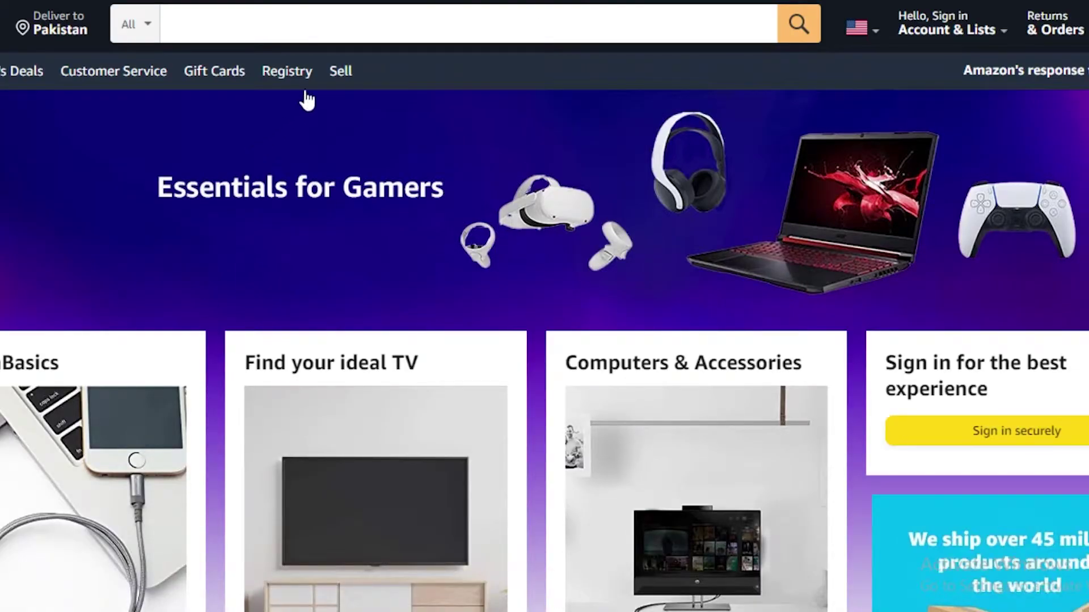
Search Amazon for 'nightsuits' and scroll through the results
left_click(377, 21)
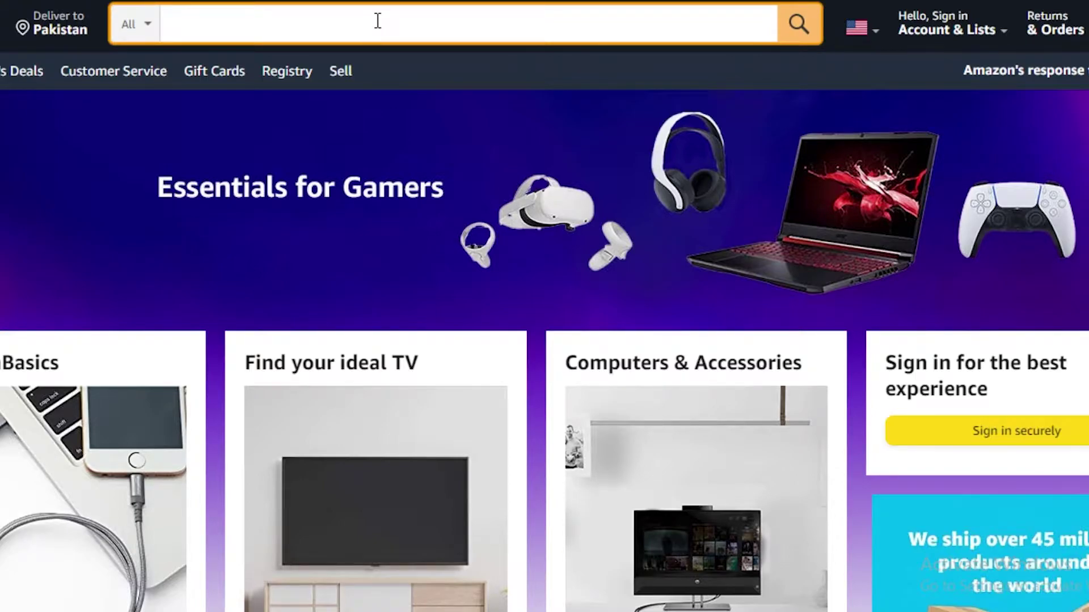
type("night")
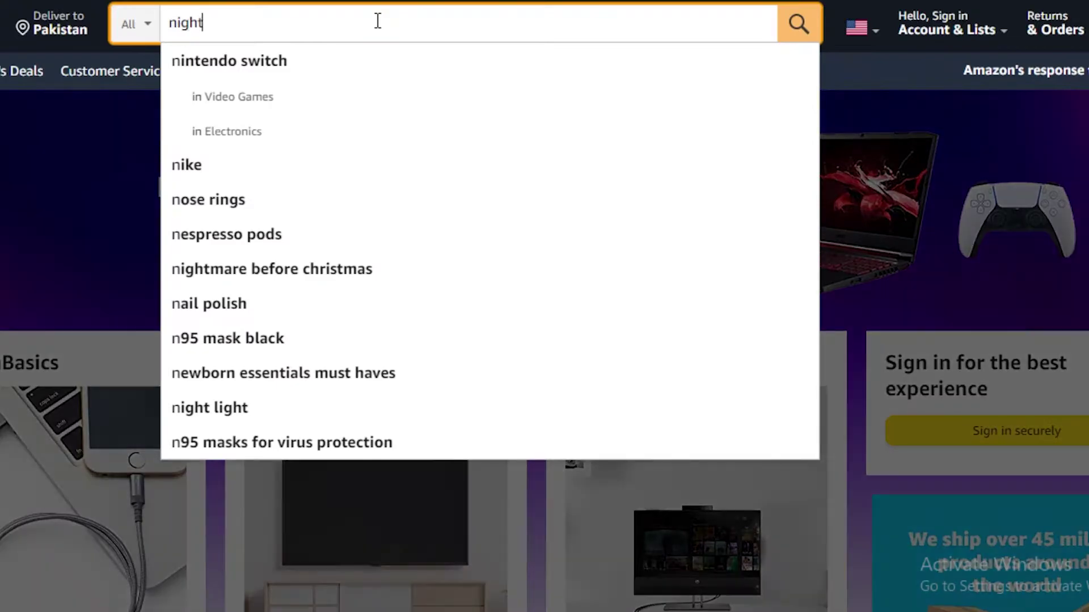
type("suits")
key("Return")
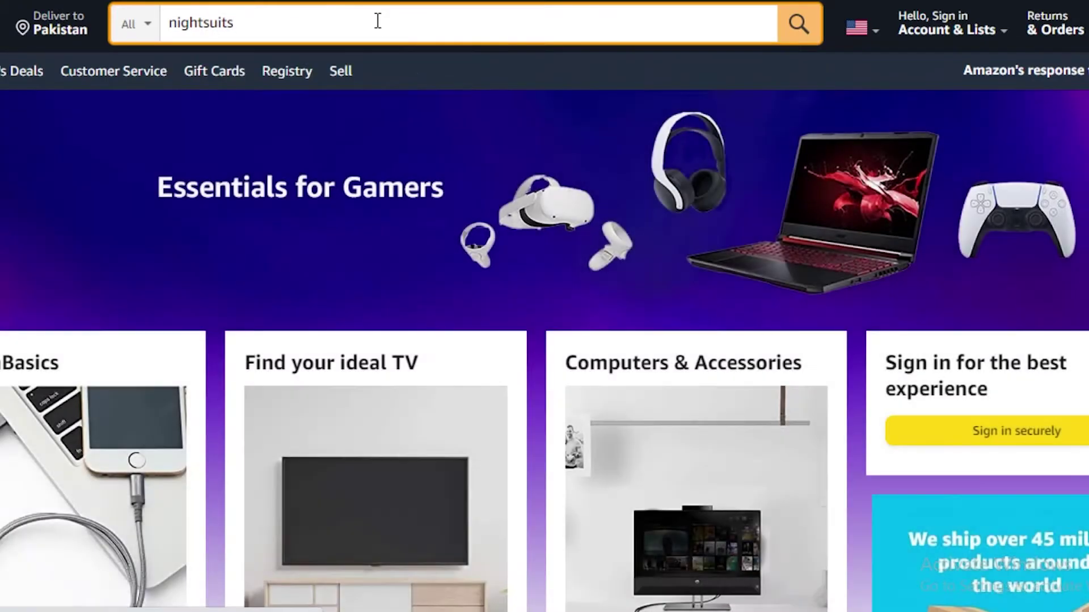
scroll(1006, 204, "down", 3)
scroll(486, 287, "down", 15)
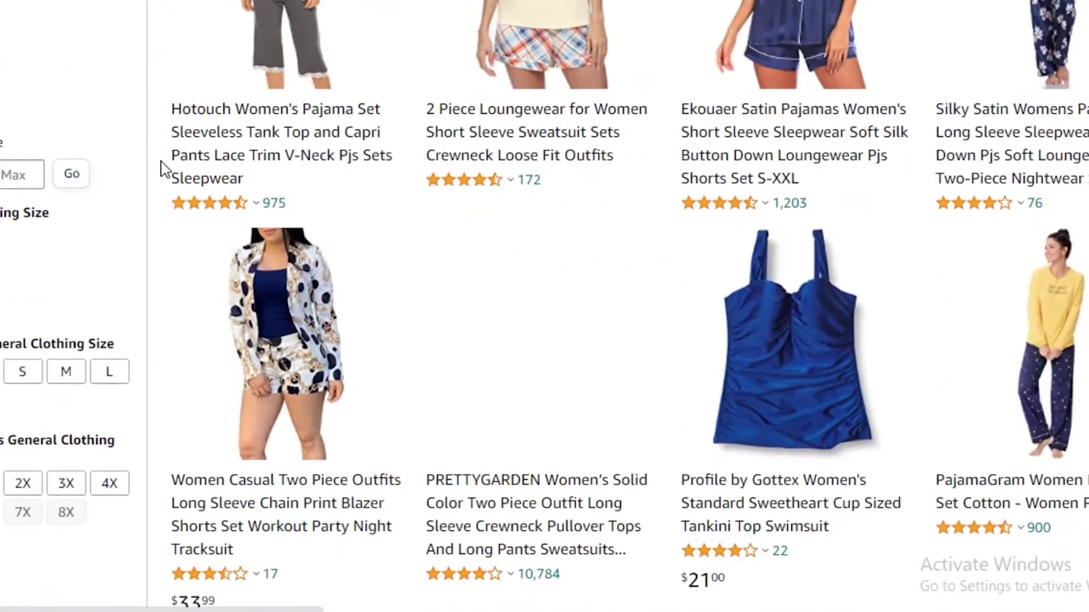
scroll(994, 144, "down", 12)
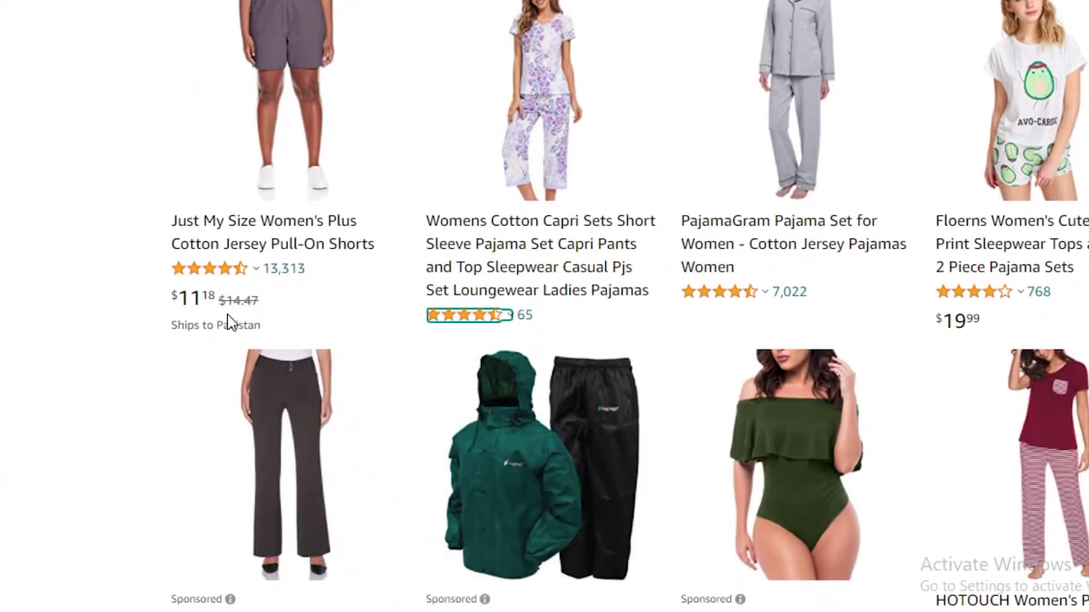
scroll(243, 316, "up", 12)
scroll(244, 316, "up", 14)
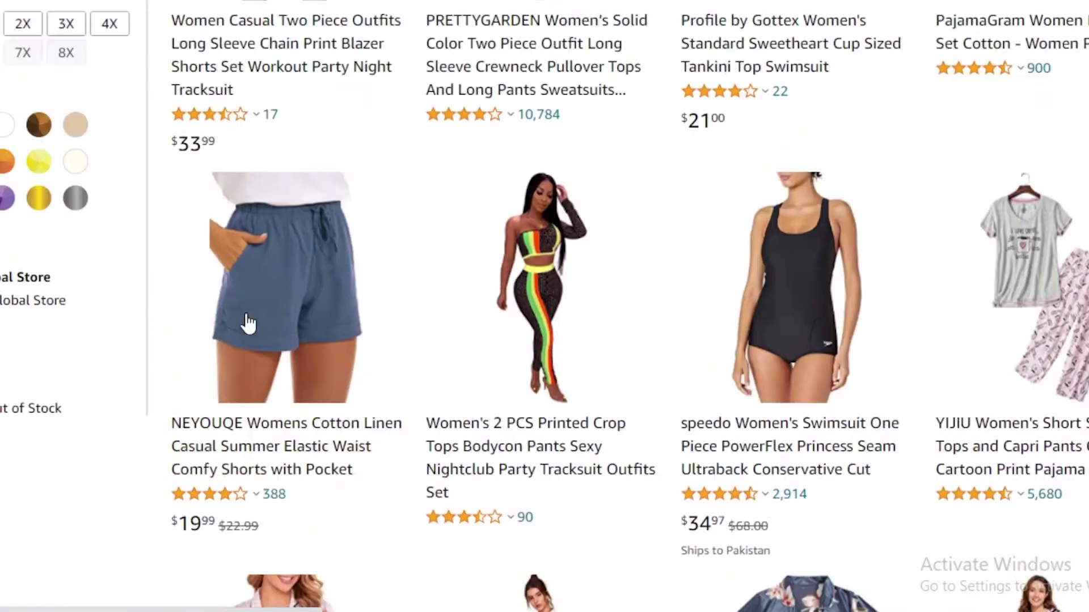
scroll(571, 229, "up", 2)
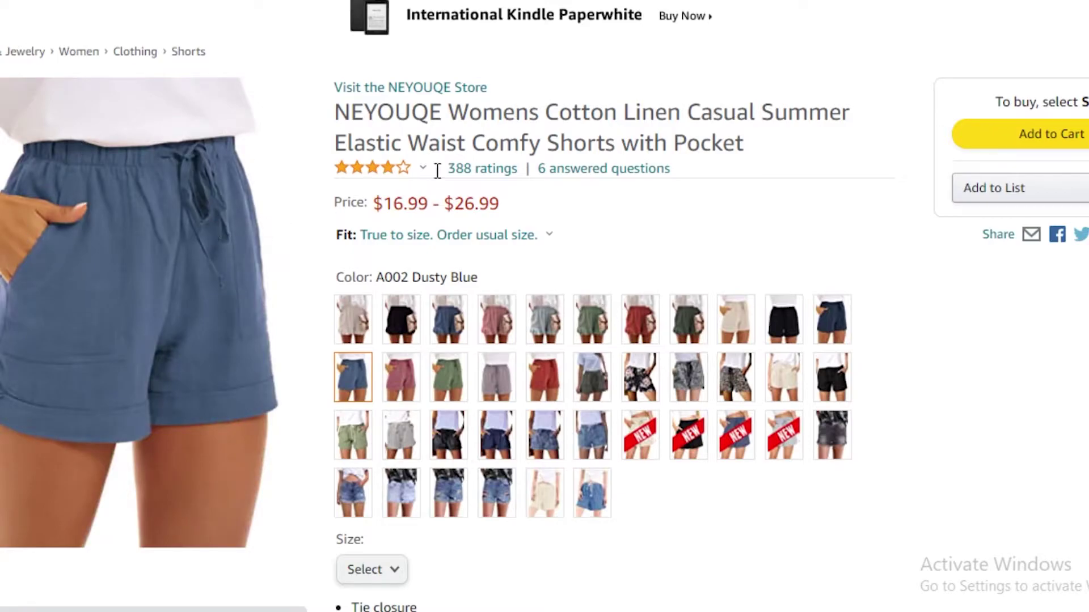
Highlight the NEYOUQE shorts' $16.99 - $26.99 price range, then its lower price
left_click_drag(377, 195, 514, 207)
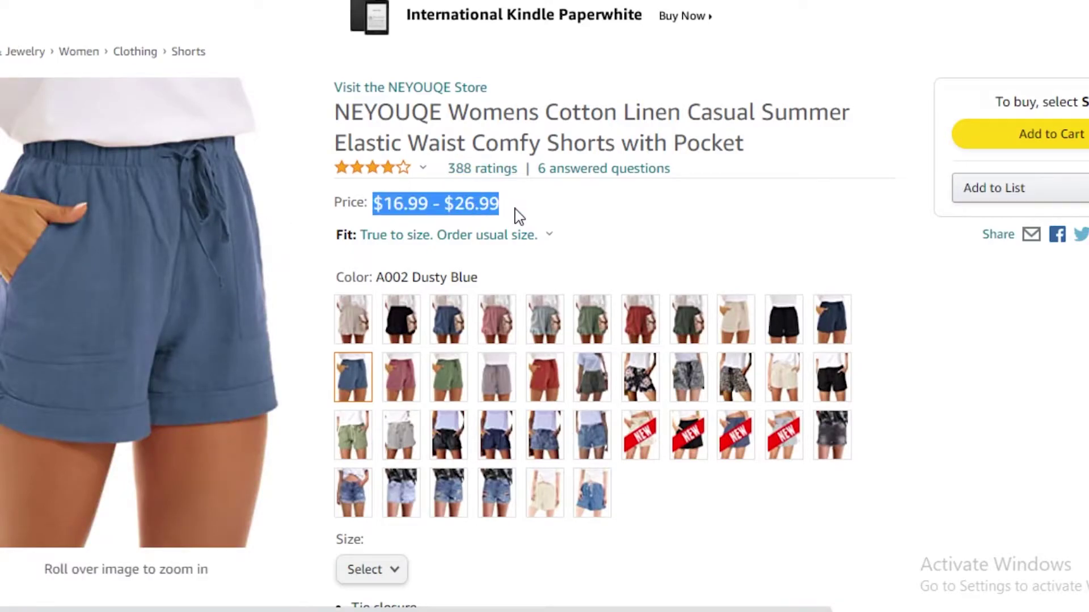
left_click(463, 208)
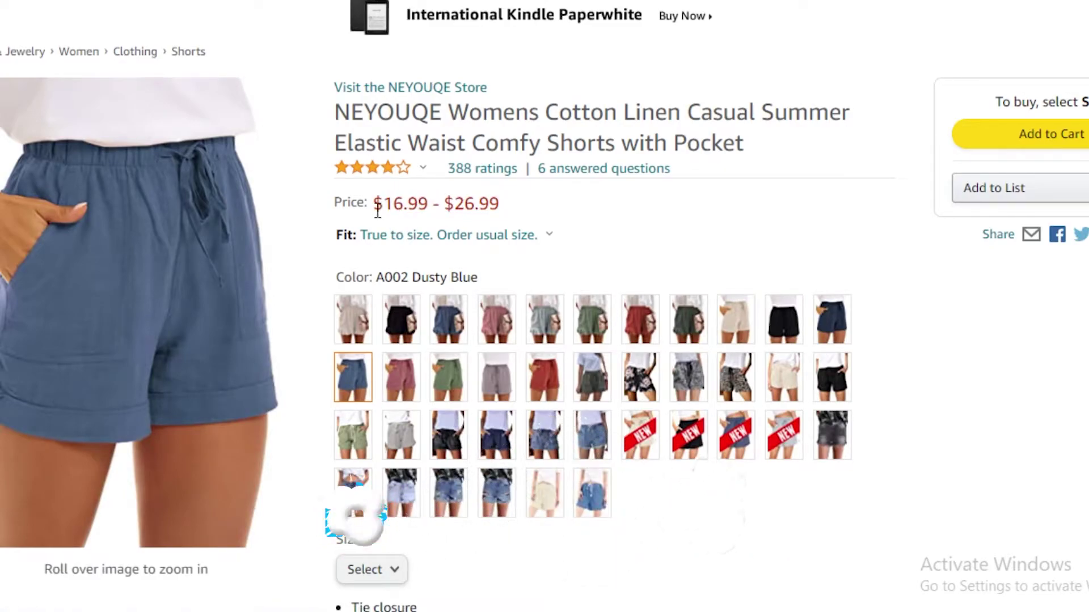
left_click_drag(383, 203, 422, 214)
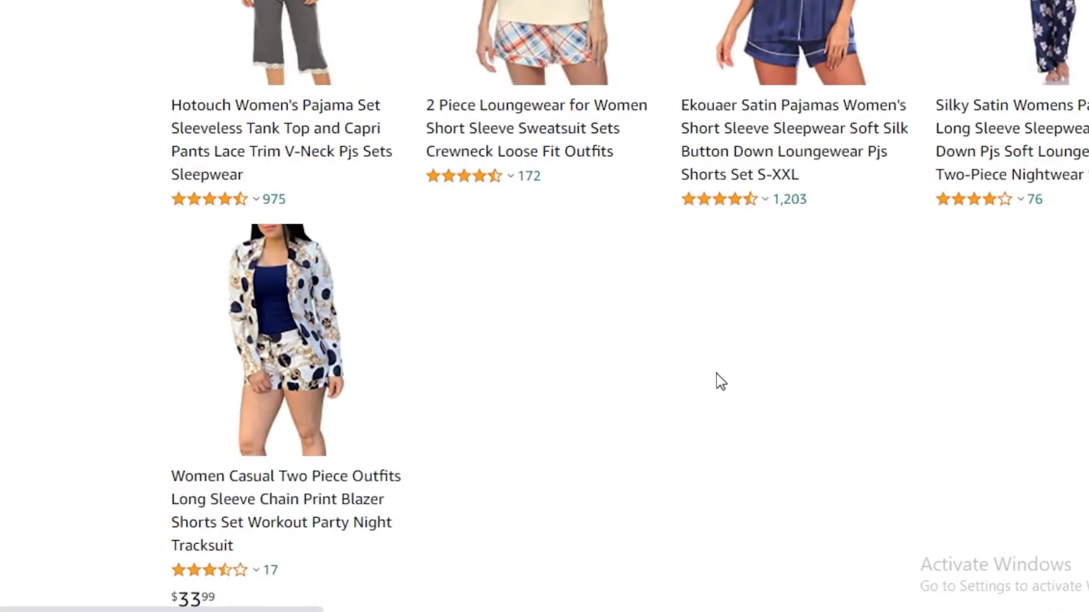
Scroll through the night suits results comparing pajama set prices
scroll(68, 183, "up", 5)
scroll(987, 387, "down", 2)
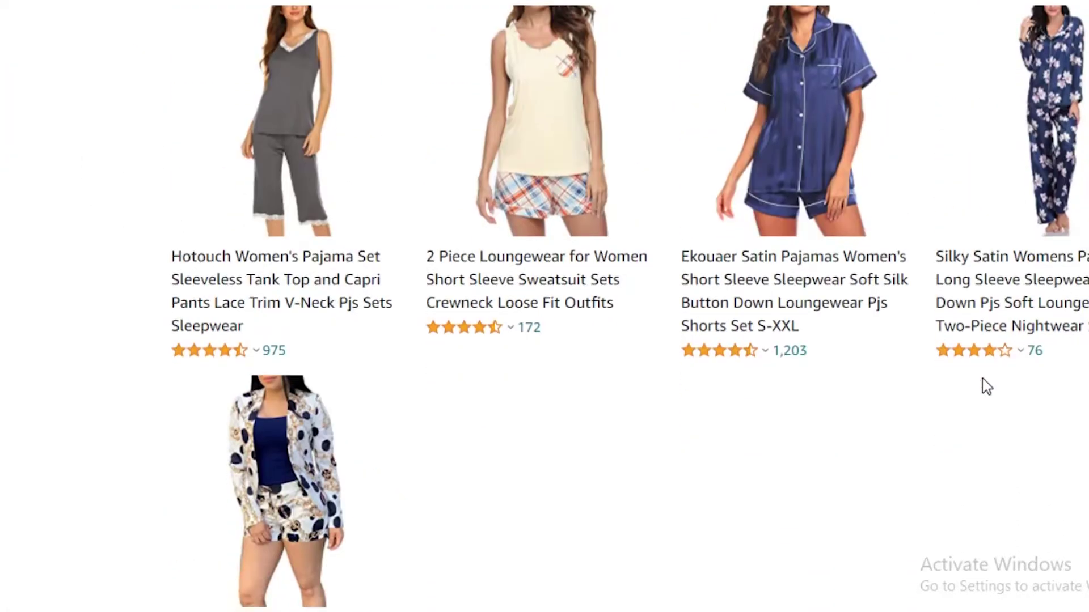
scroll(516, 245, "down", 6)
scroll(529, 276, "up", 4)
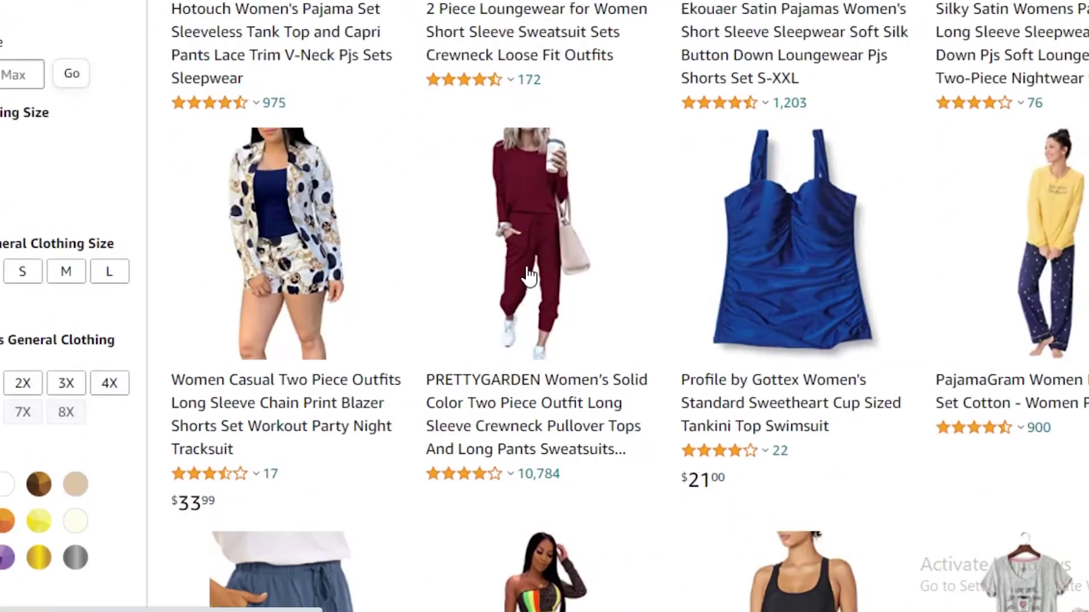
scroll(529, 276, "up", 2)
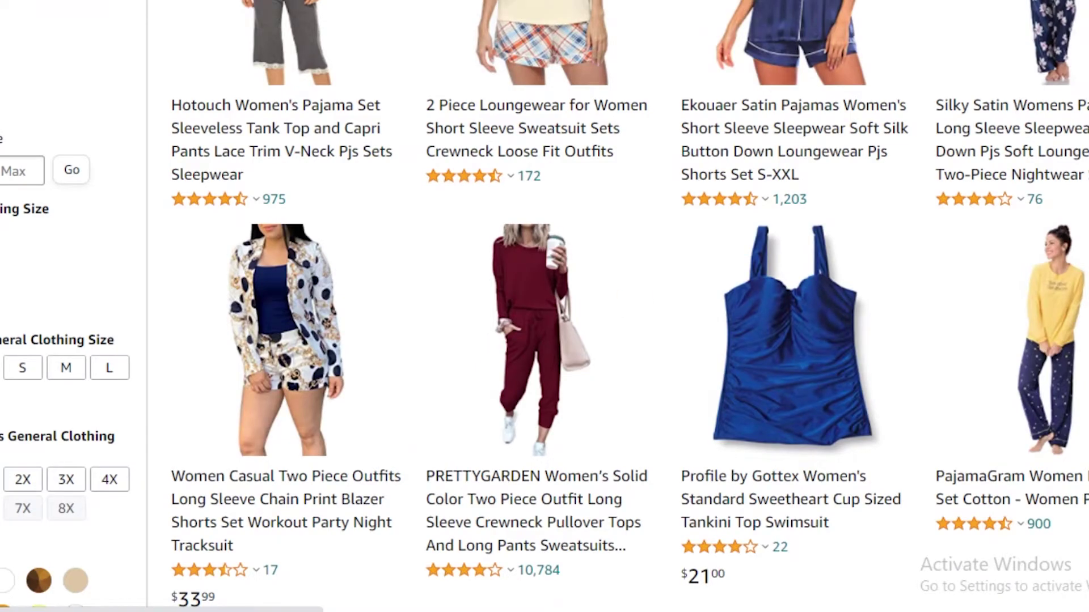
scroll(719, 253, "up", 7)
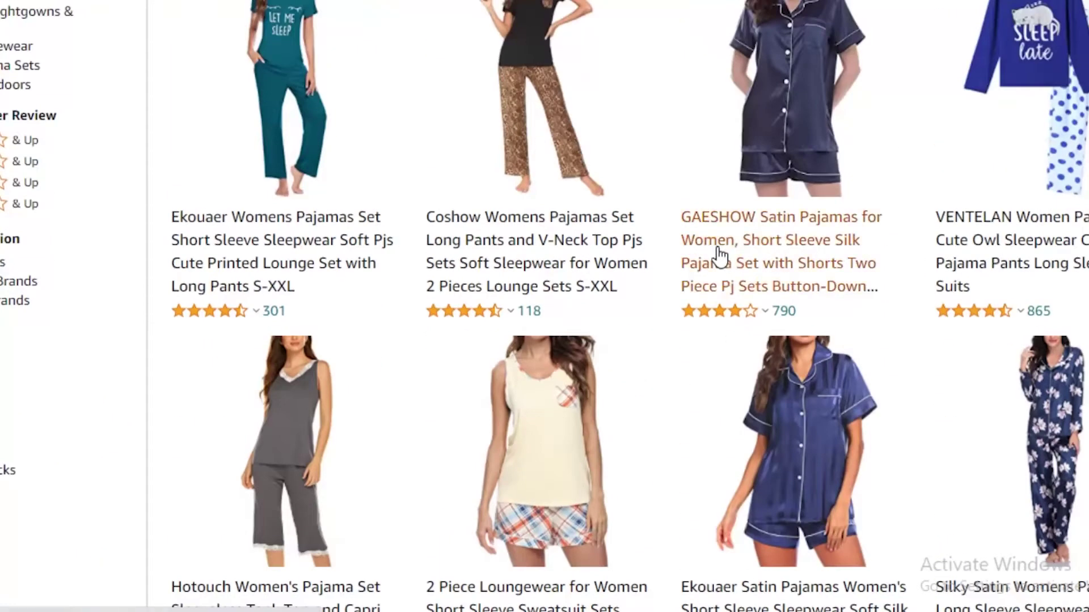
scroll(720, 252, "up", 4)
scroll(719, 257, "down", 2)
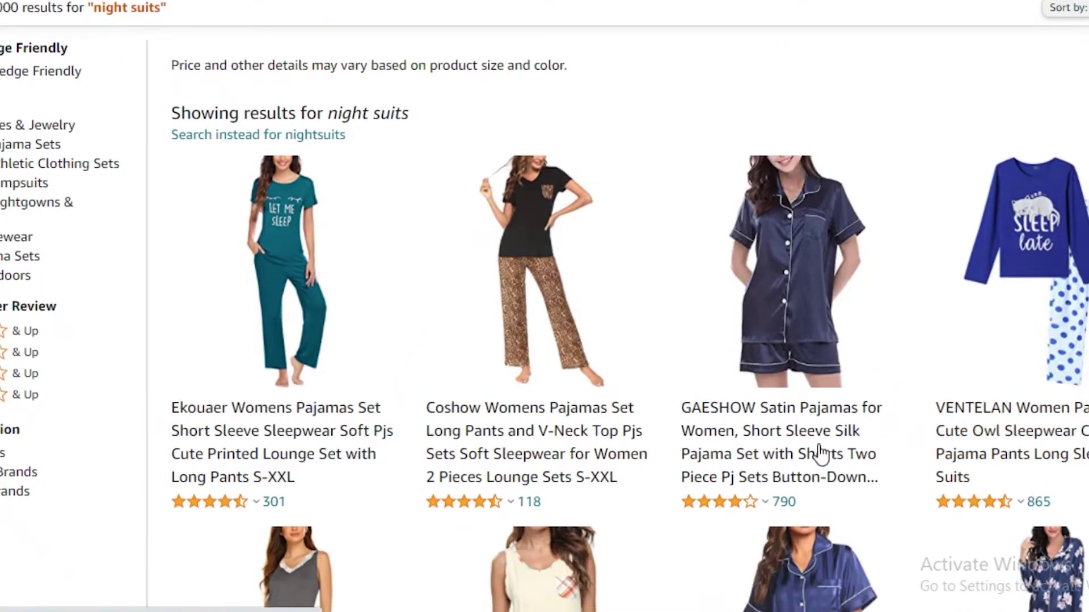
scroll(612, 498, "down", 15)
scroll(508, 505, "down", 20)
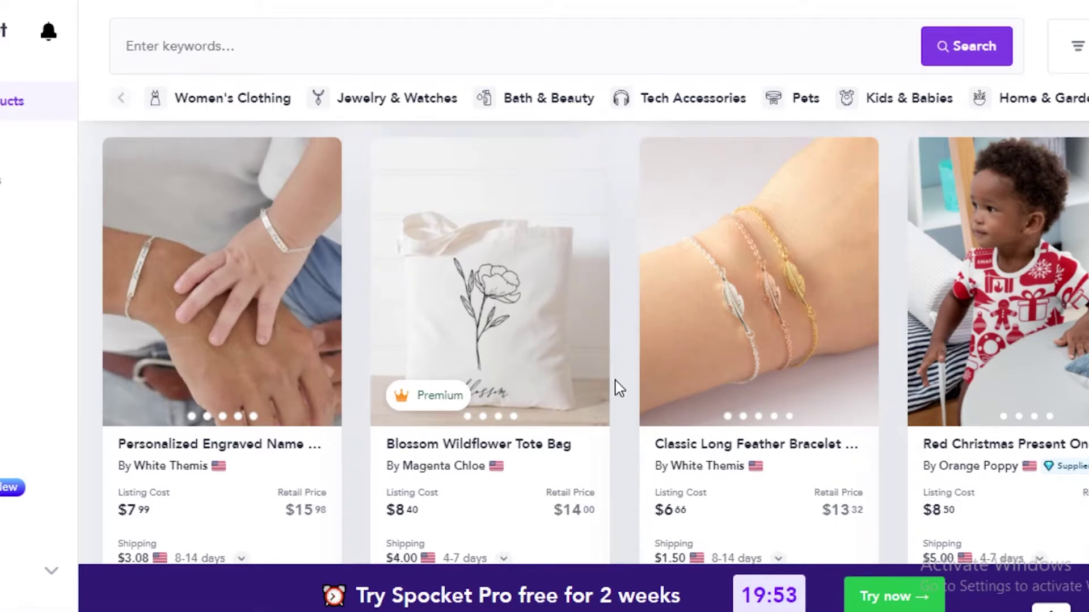
Open the Floating In Dreams Pink Sleepwear Set and highlight its $27.90 listing and $90.00 retail prices
scroll(1075, 278, "down", 10)
left_click(1076, 278)
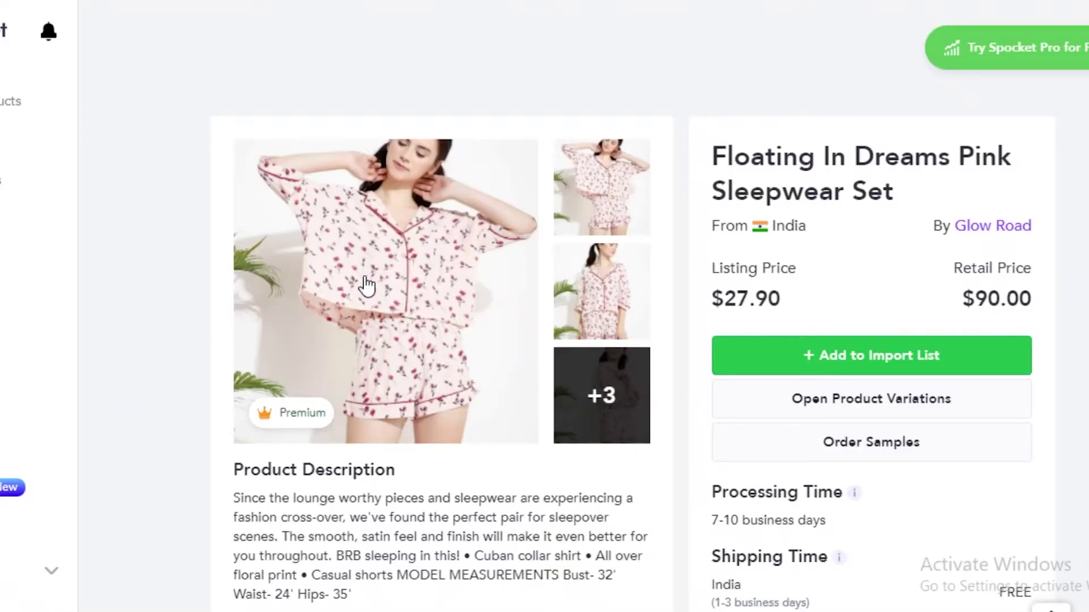
left_click_drag(781, 297, 722, 288)
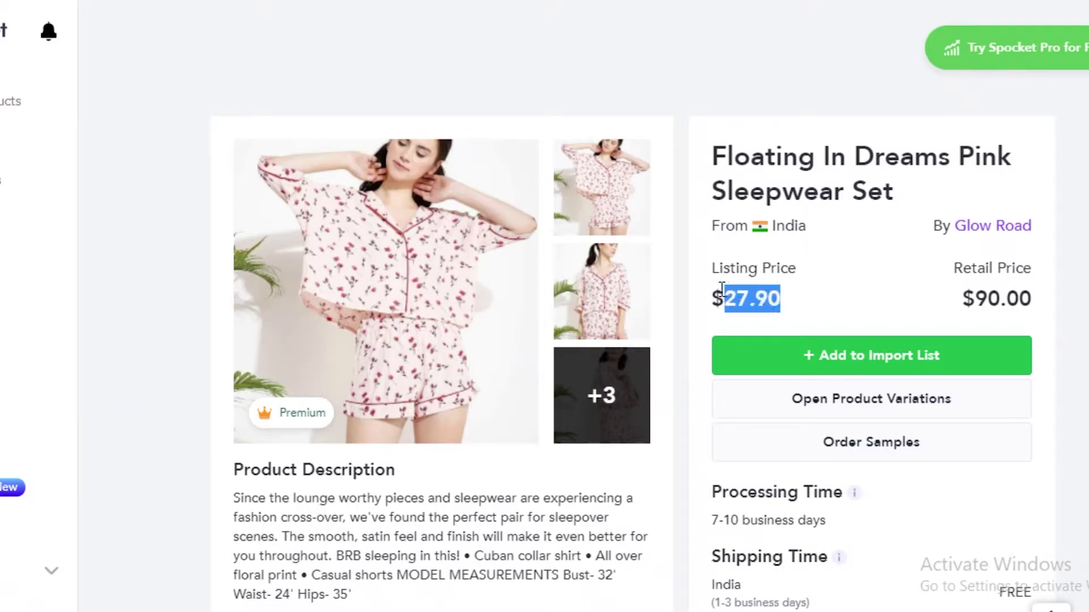
left_click(743, 306)
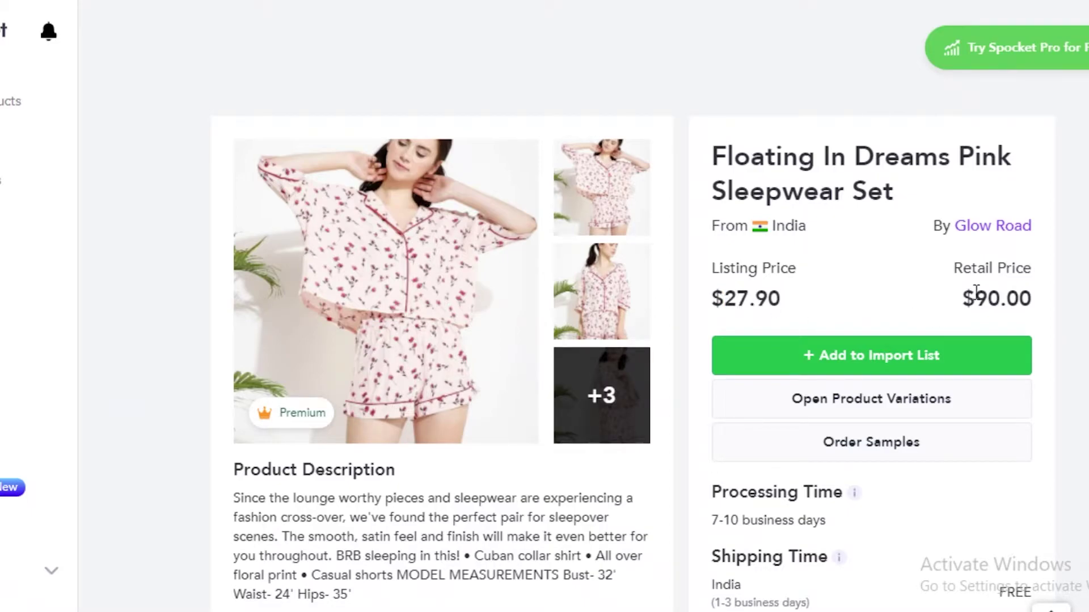
left_click_drag(962, 298, 997, 297)
left_click(1042, 300)
double_click(1025, 300)
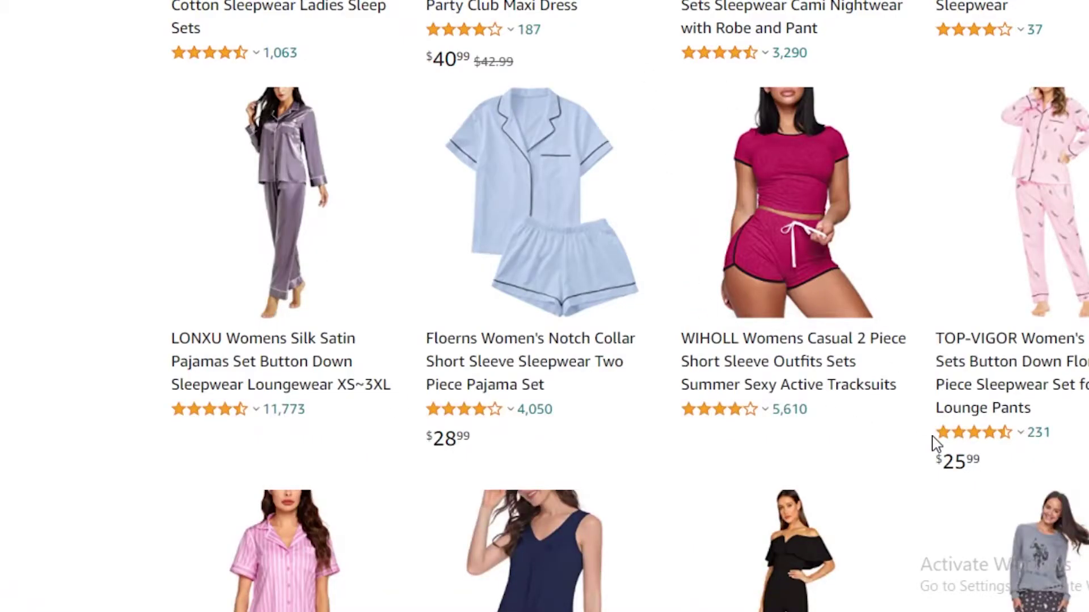
Scroll the Amazon pajama listings, then return to Spocket's Search Products page
scroll(936, 442, "up", 10)
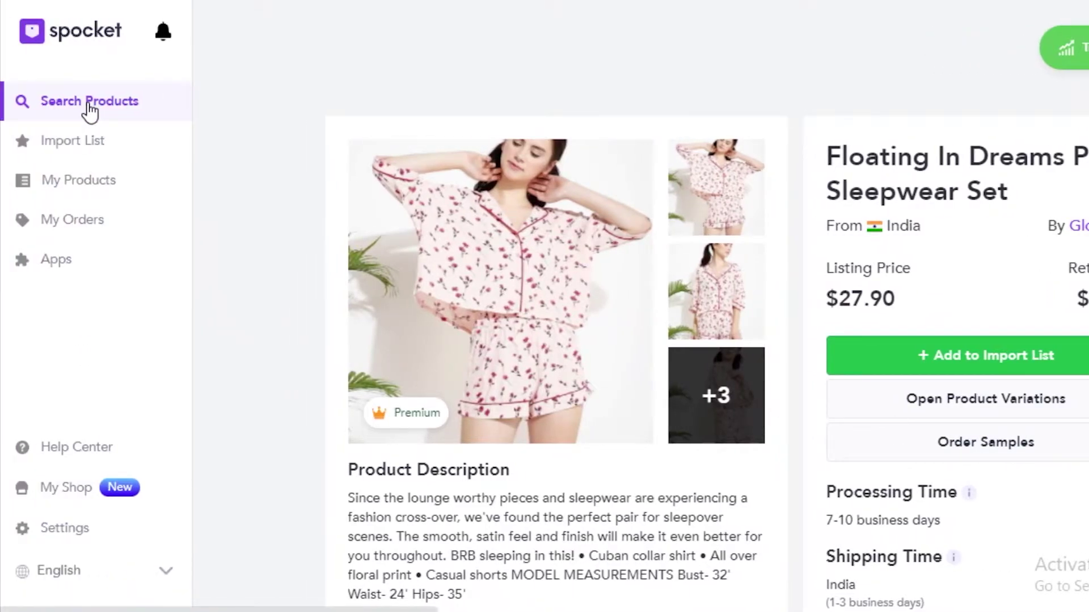
left_click(89, 103)
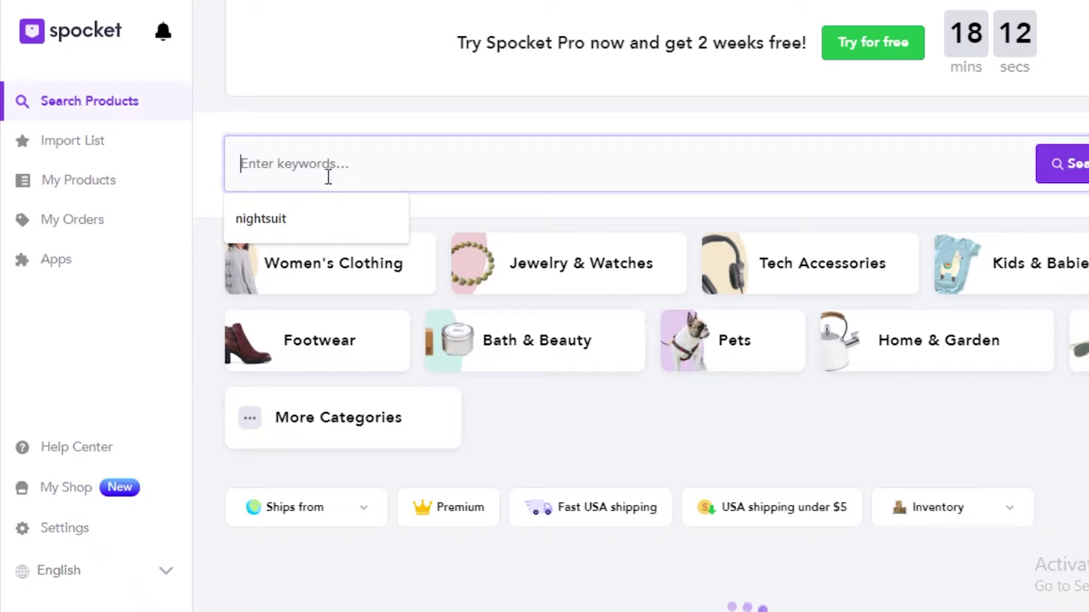
Search Spocket for 'nightsuit' and highlight the grey top set's $8.04 listing cost and $19.84 retail price
left_click(301, 226)
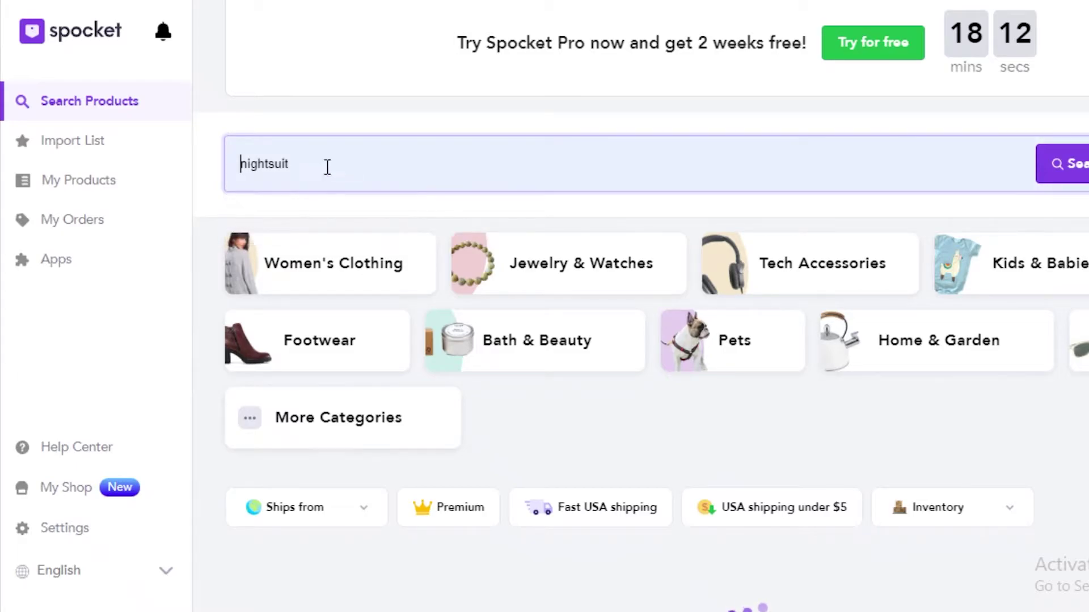
left_click(1063, 163)
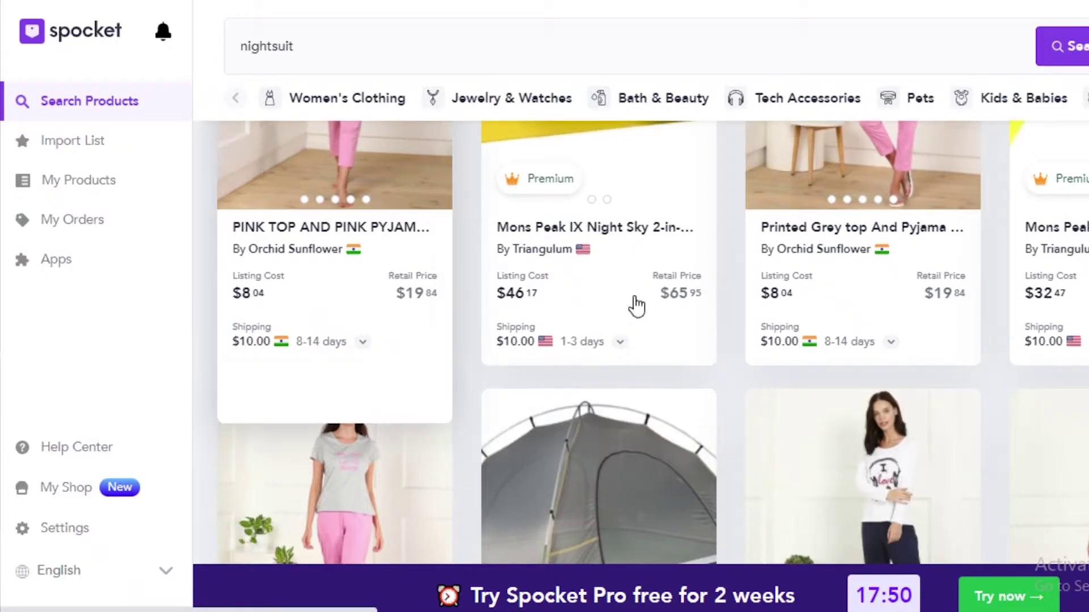
mouse_move(760, 279)
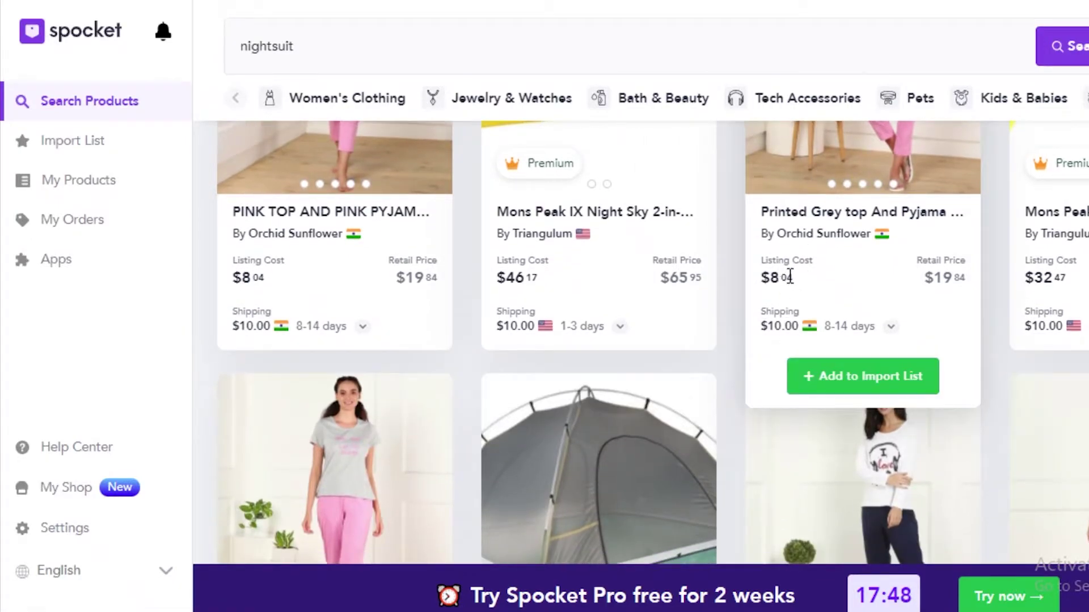
double_click(771, 277)
left_click(791, 279)
double_click(939, 277)
left_click(952, 279)
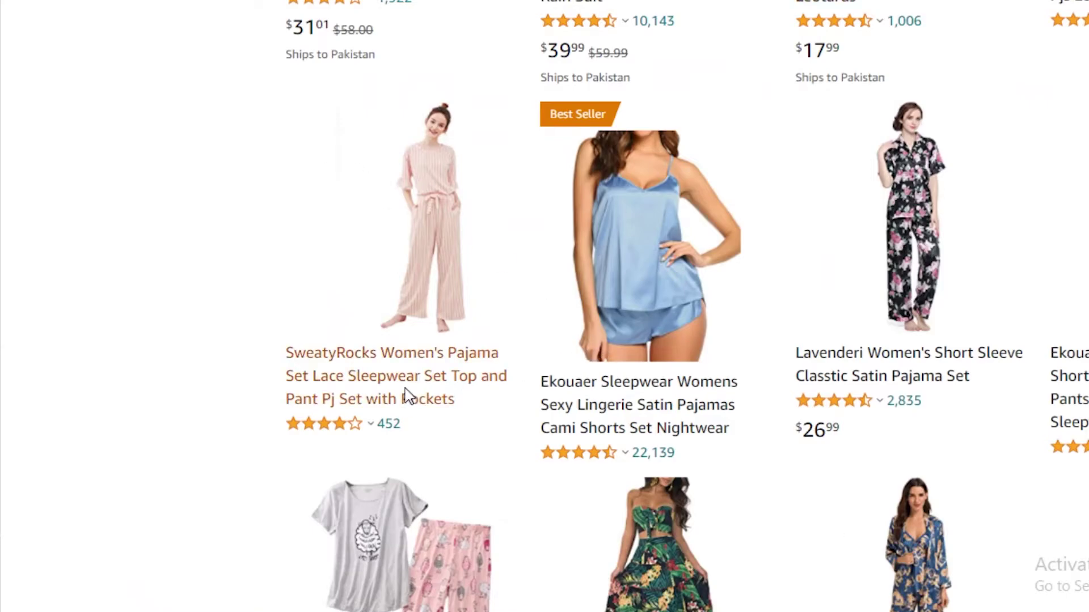
Scroll the Amazon pajama results comparing prices such as $24.99 and $25.99
scroll(845, 422, "up", 8)
scroll(851, 425, "up", 10)
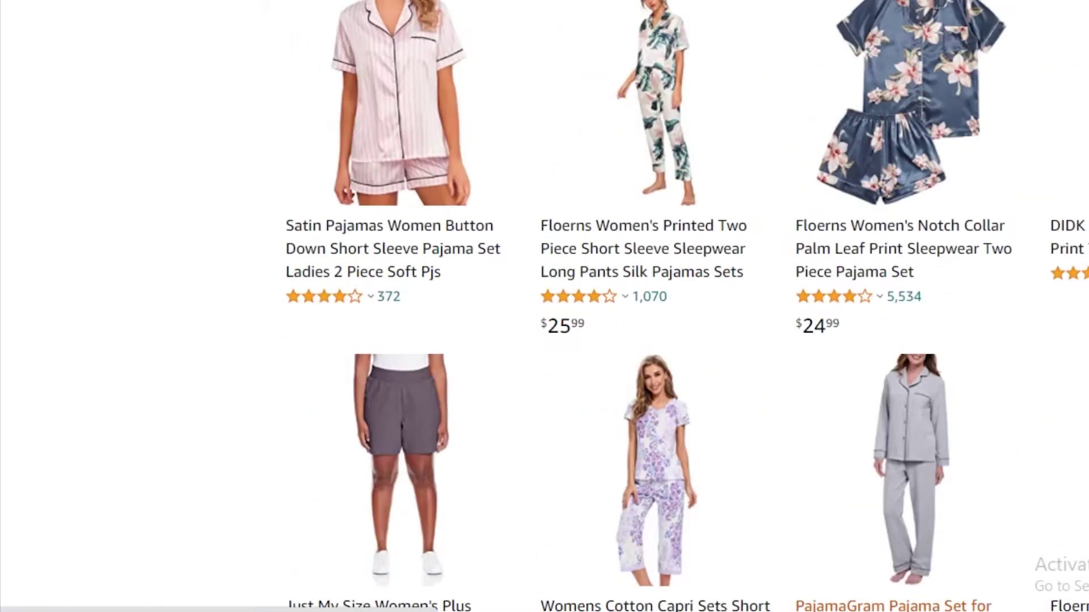
scroll(839, 448, "down", 13)
scroll(947, 385, "up", 10)
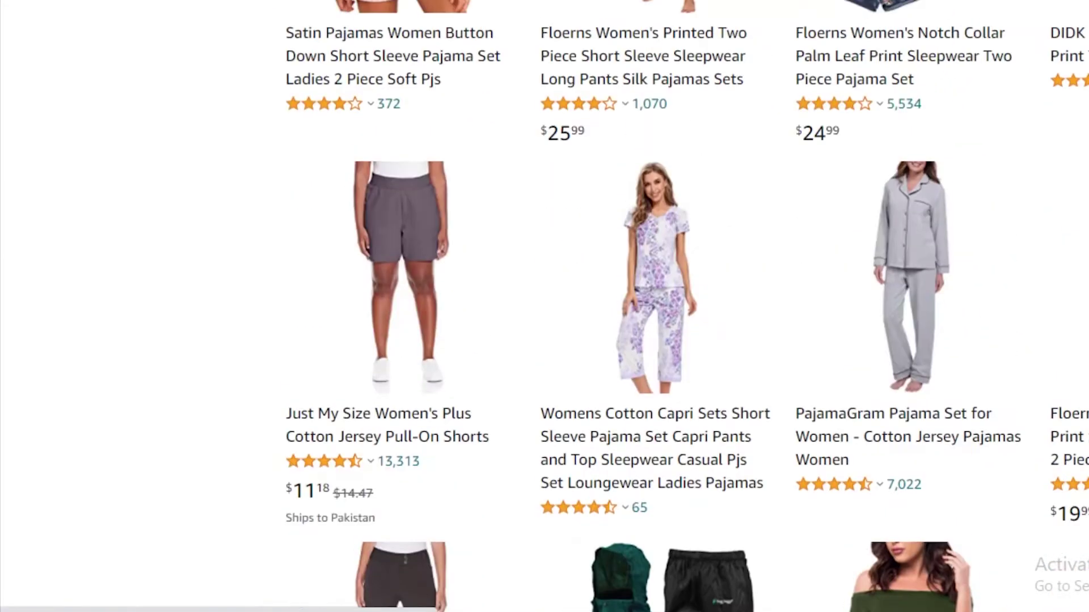
scroll(948, 384, "down", 6)
scroll(947, 388, "up", 6)
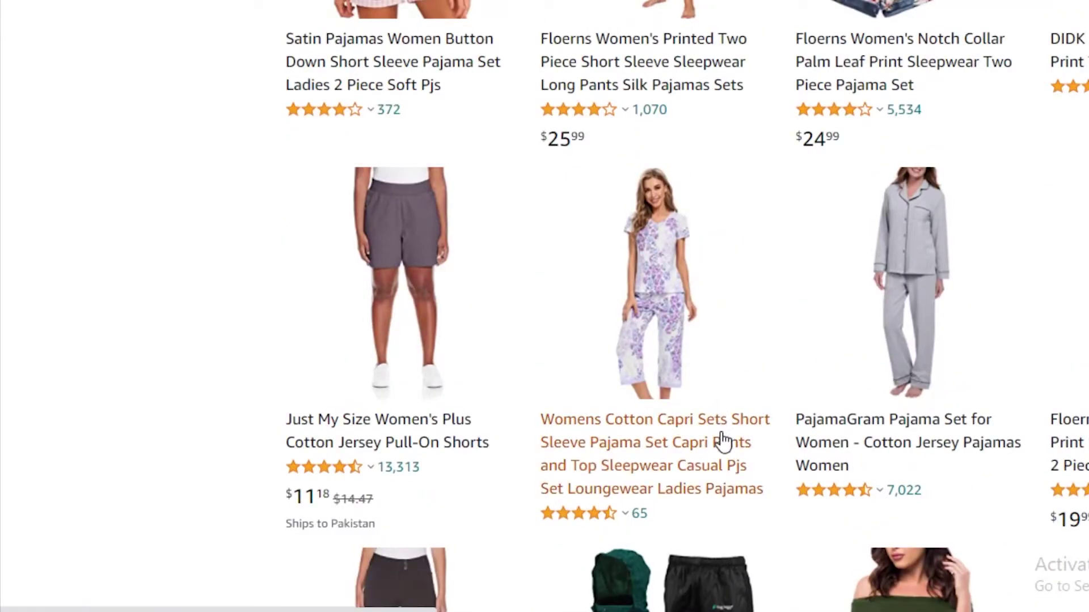
scroll(722, 442, "up", 7)
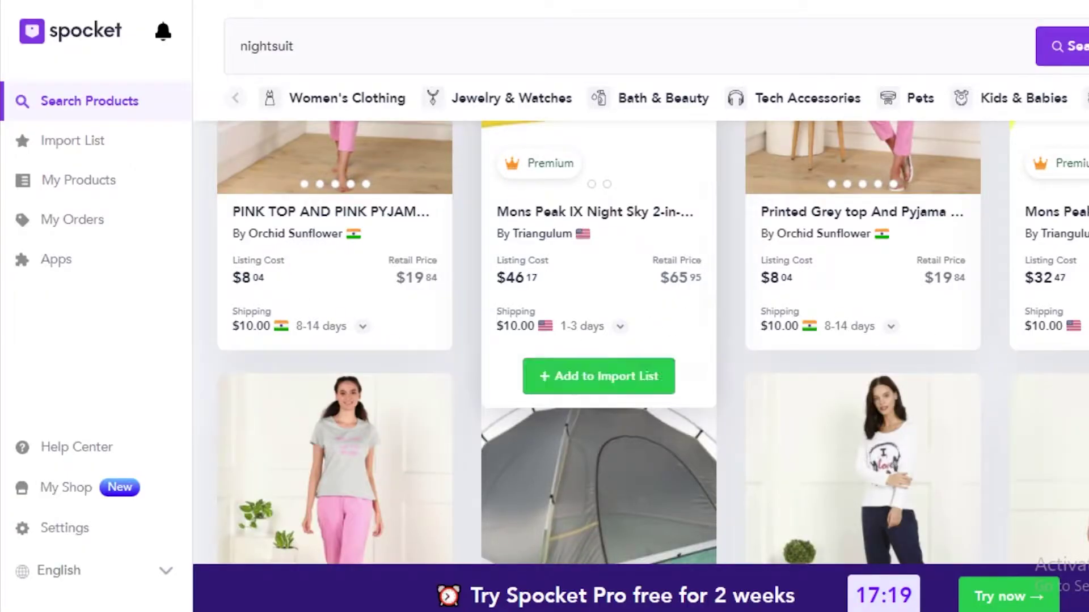
scroll(641, 340, "down", 3)
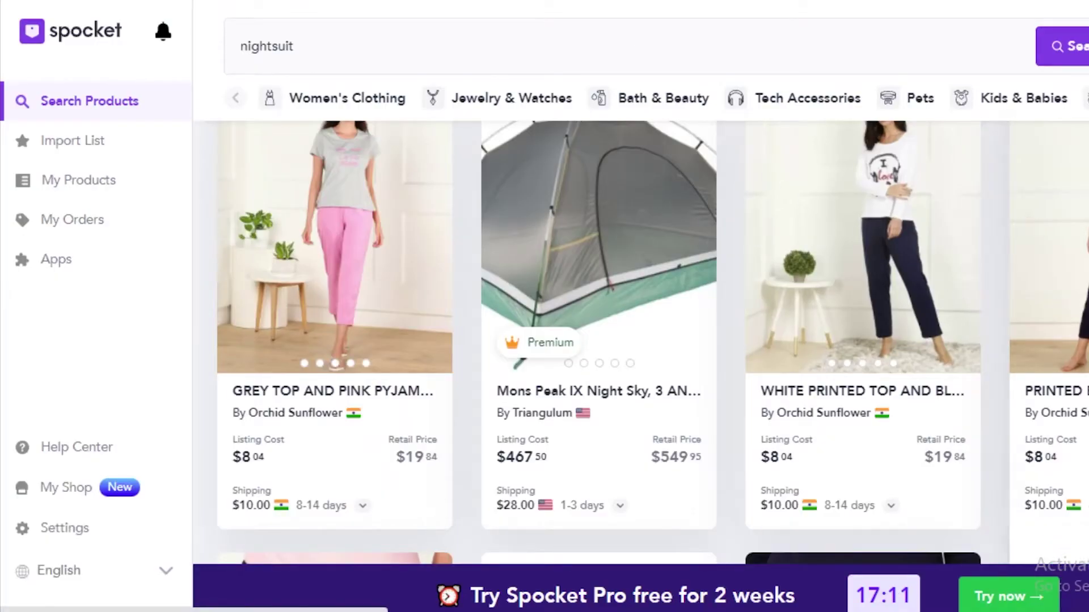
scroll(1060, 306, "down", 5)
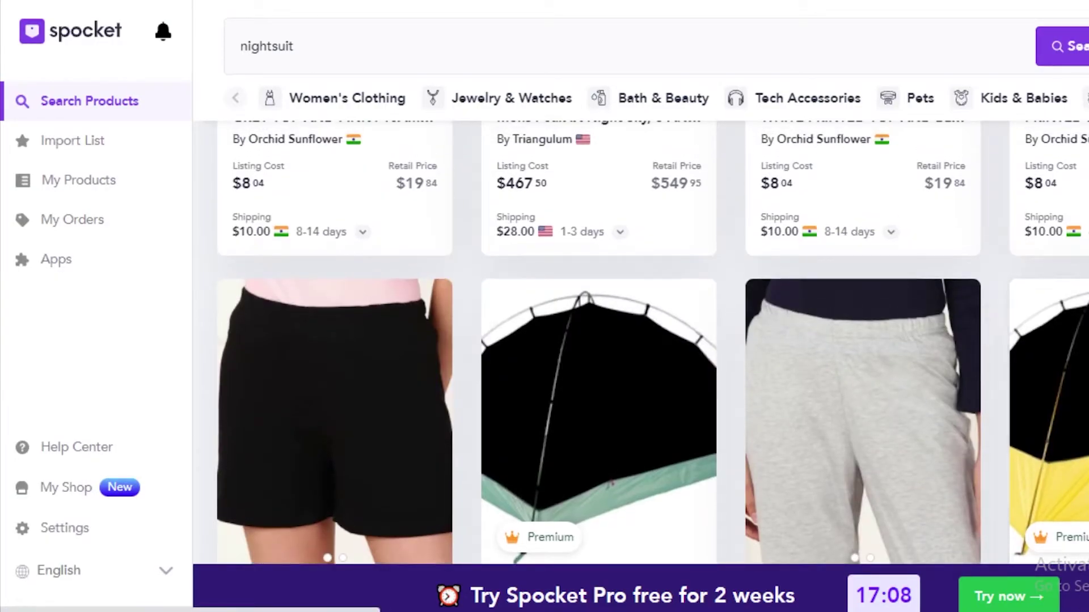
scroll(1063, 472, "down", 5)
scroll(593, 471, "up", 12)
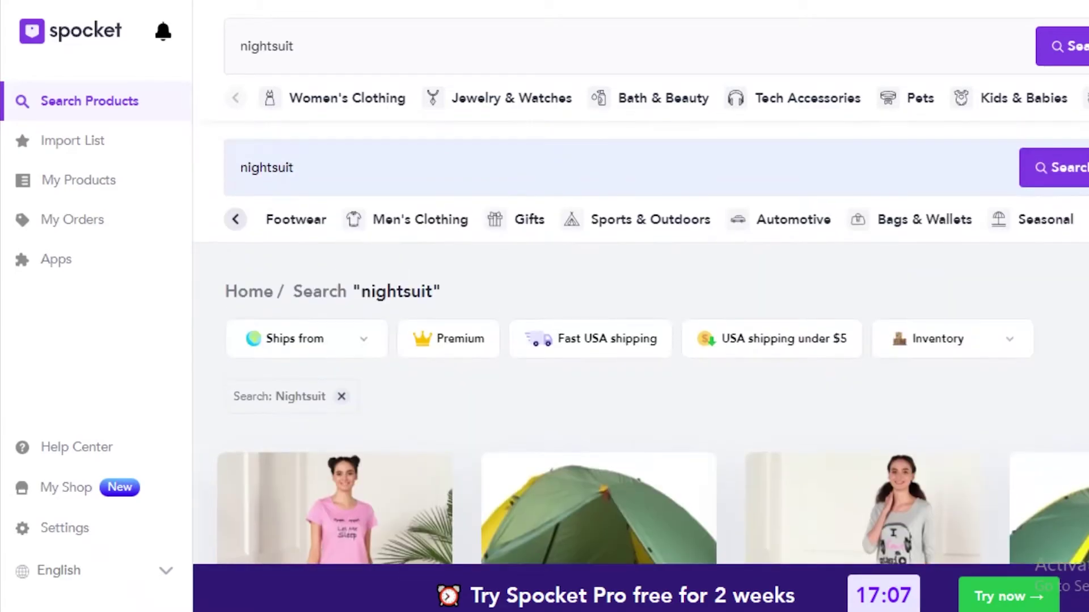
scroll(870, 397, "down", 7)
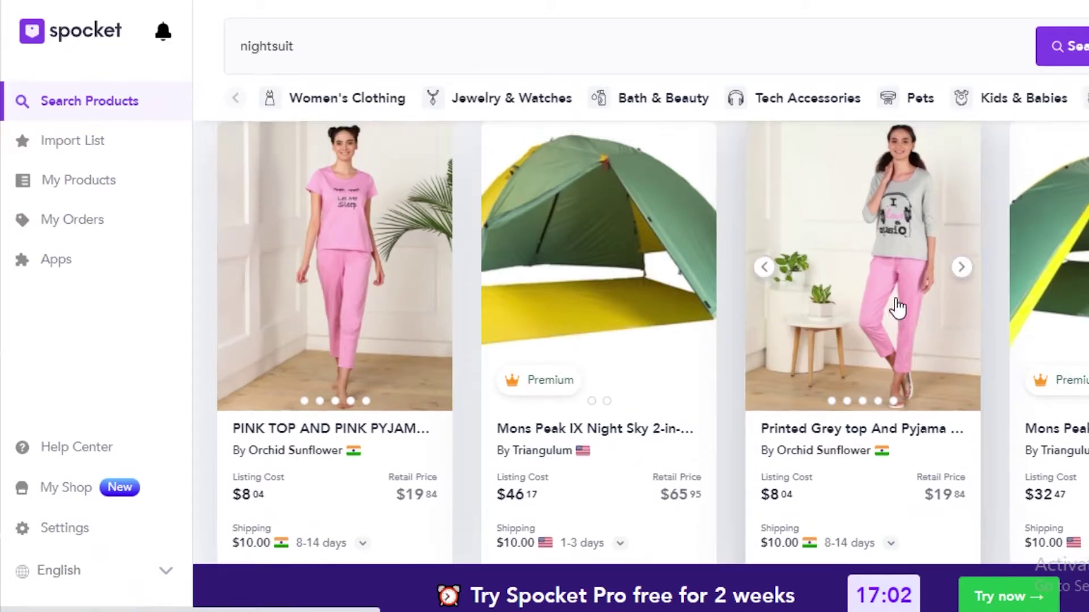
Open the PINK TOP AND PINK PYJAMA SET, read its $8.04 price and specification table, and go back to the results
left_click(381, 478)
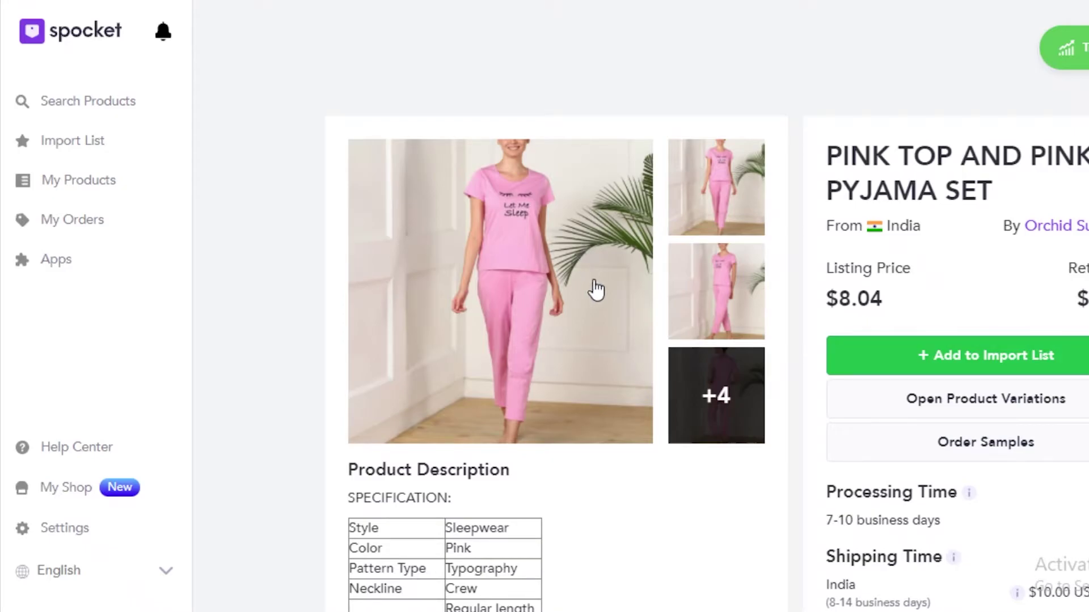
scroll(584, 282, "down", 3)
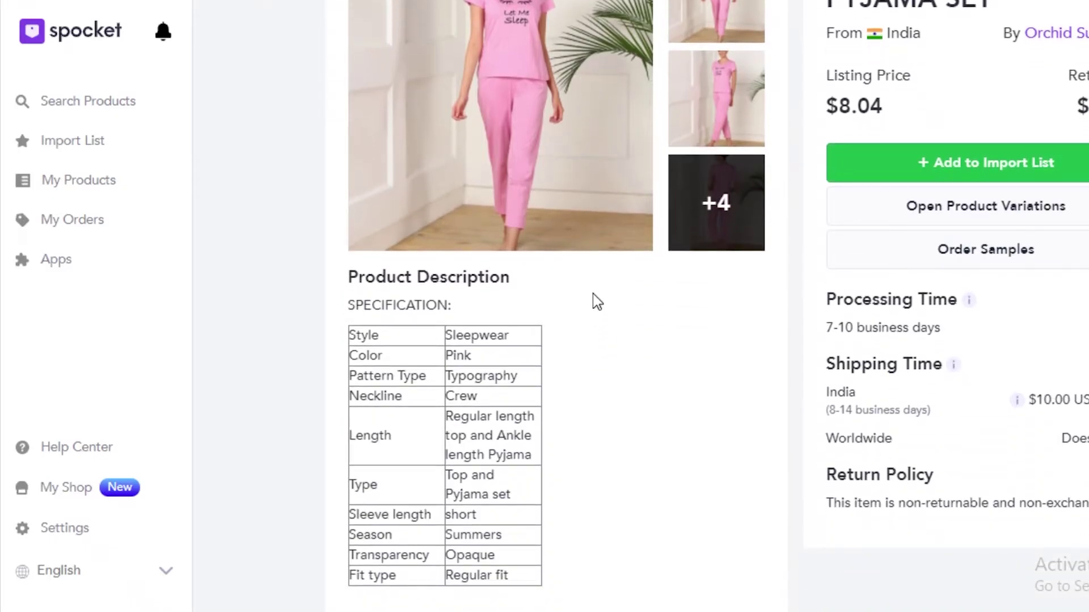
scroll(594, 293, "up", 3)
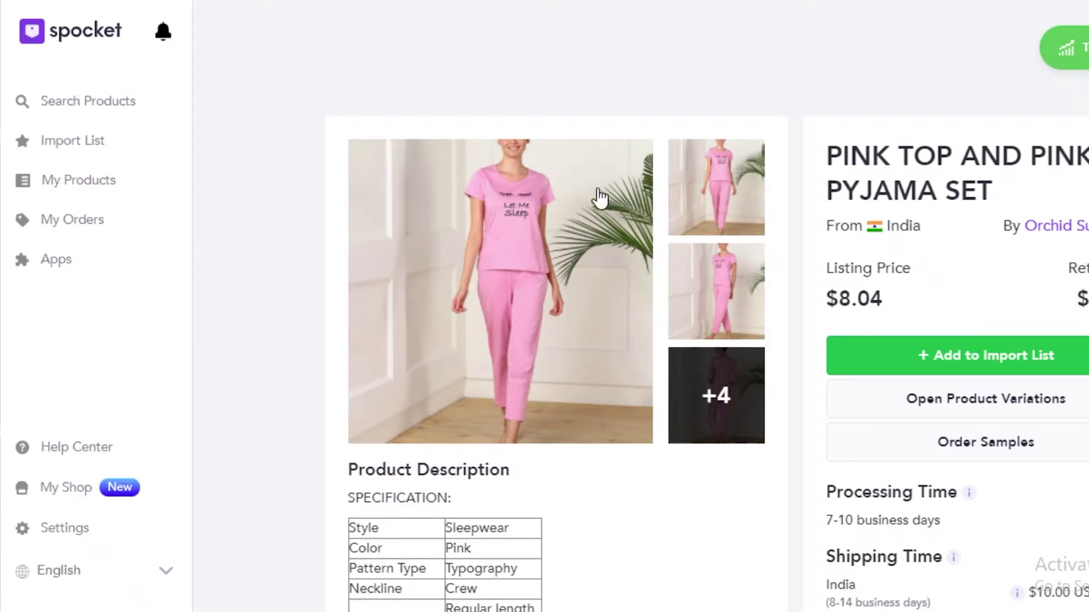
scroll(724, 153, "down", 2)
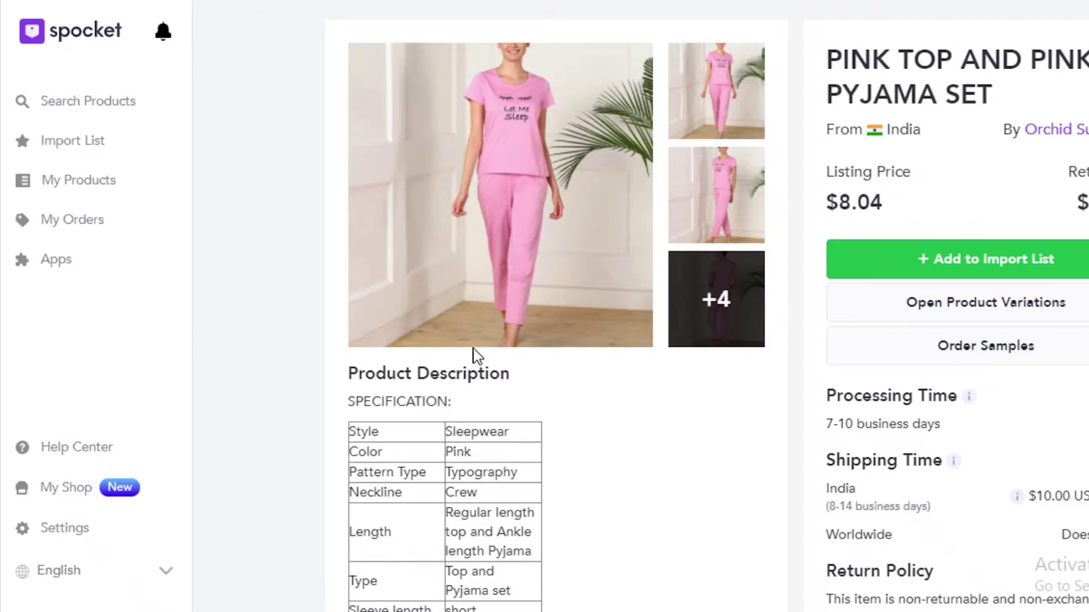
key("Escape")
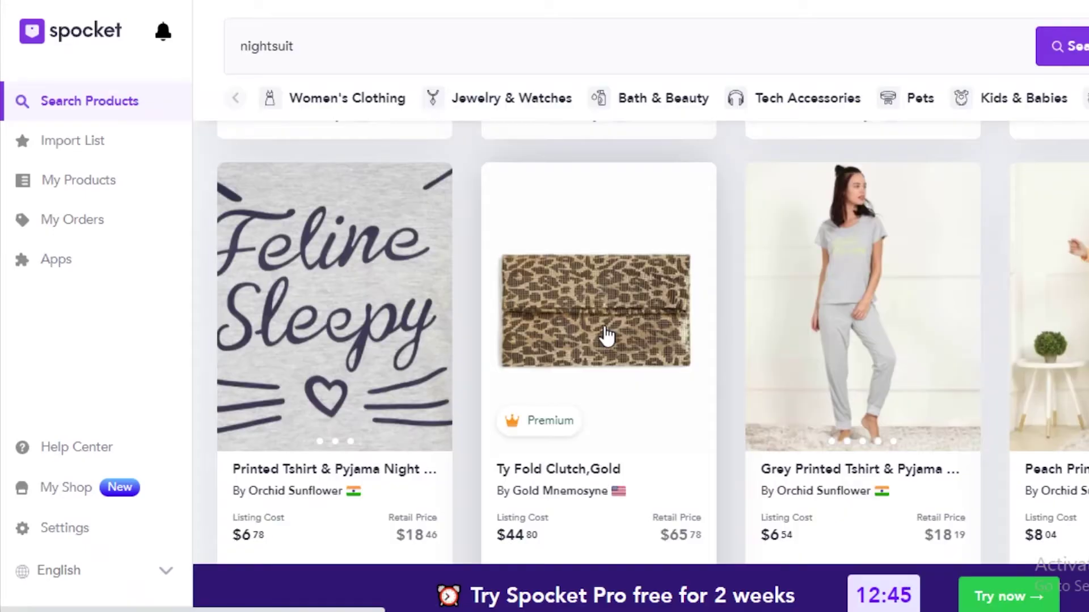
Open the Grey Printed Tshirt & Pyjama Night Suit Set and highlight its $18.19 retail price
scroll(830, 354, "up", 1)
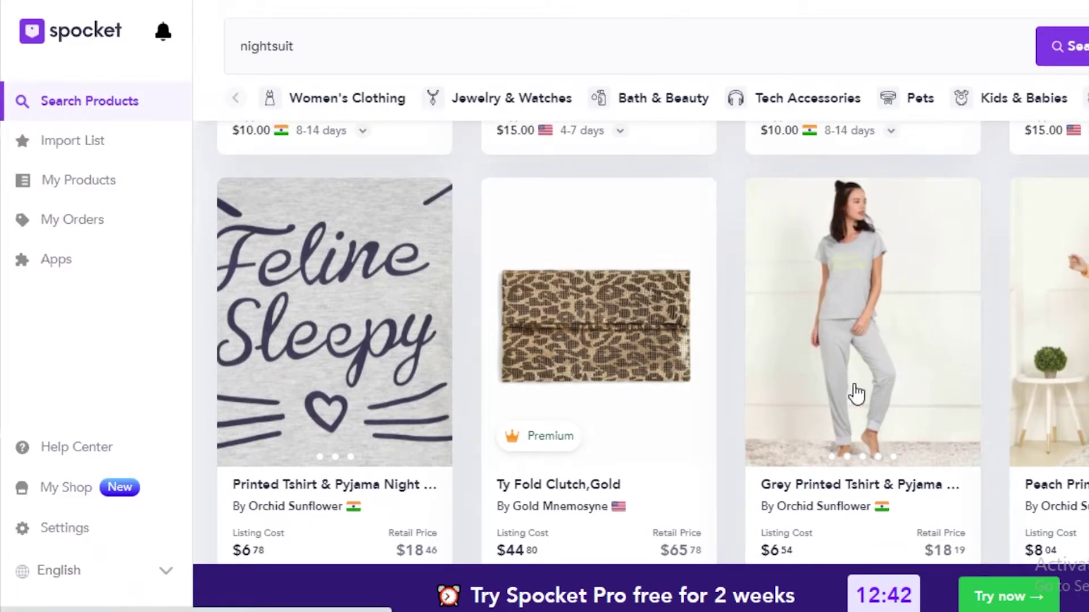
left_click(757, 343)
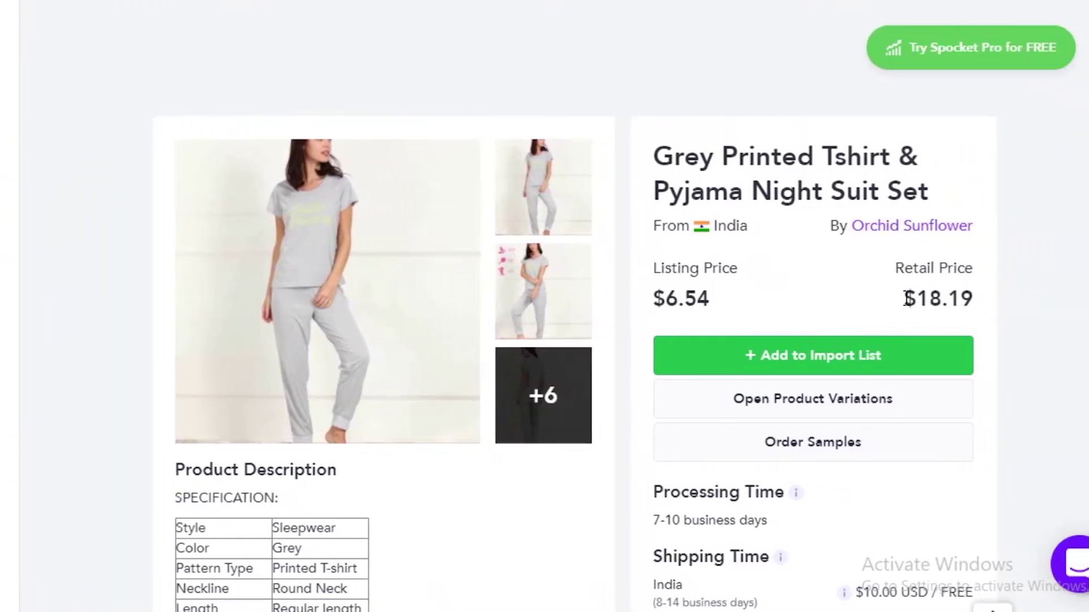
left_click_drag(908, 299, 972, 305)
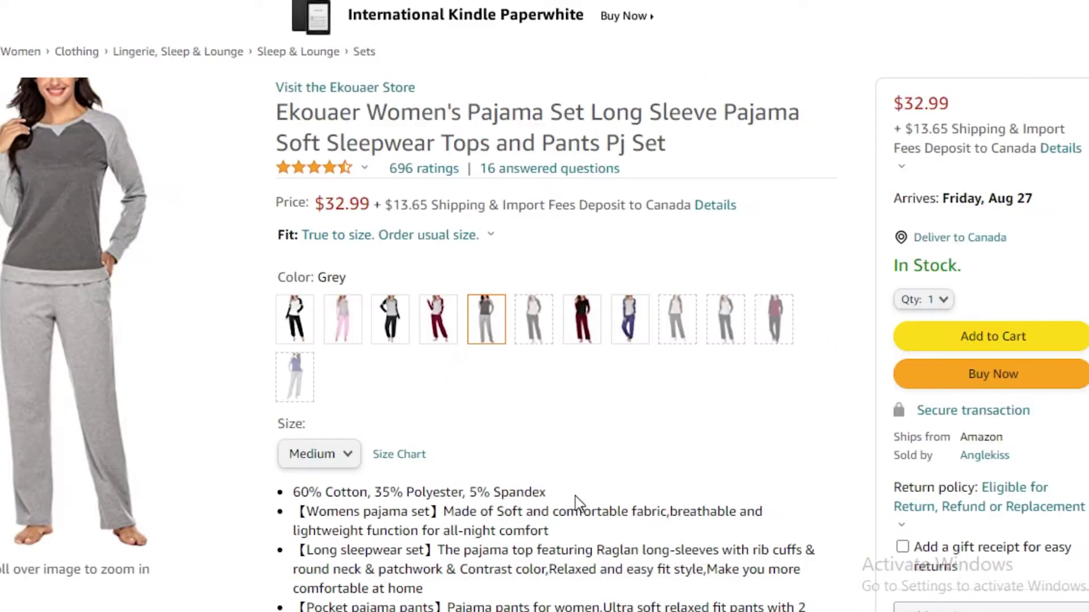
Highlight the Ekouaer pajama set's $32.99 Amazon price, then clear the selection
left_click_drag(368, 206, 320, 203)
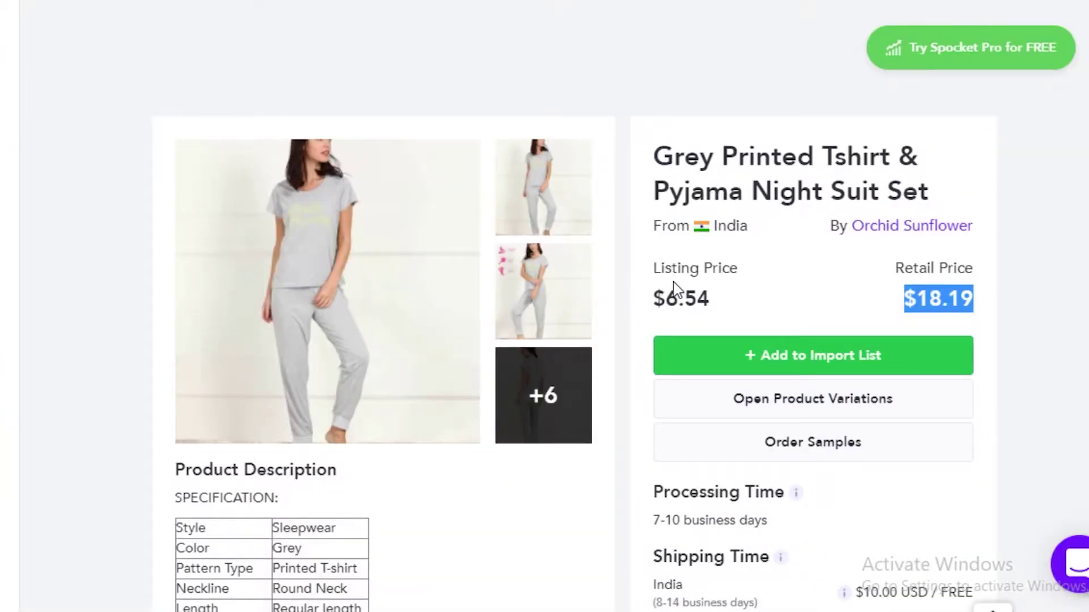
left_click(677, 296)
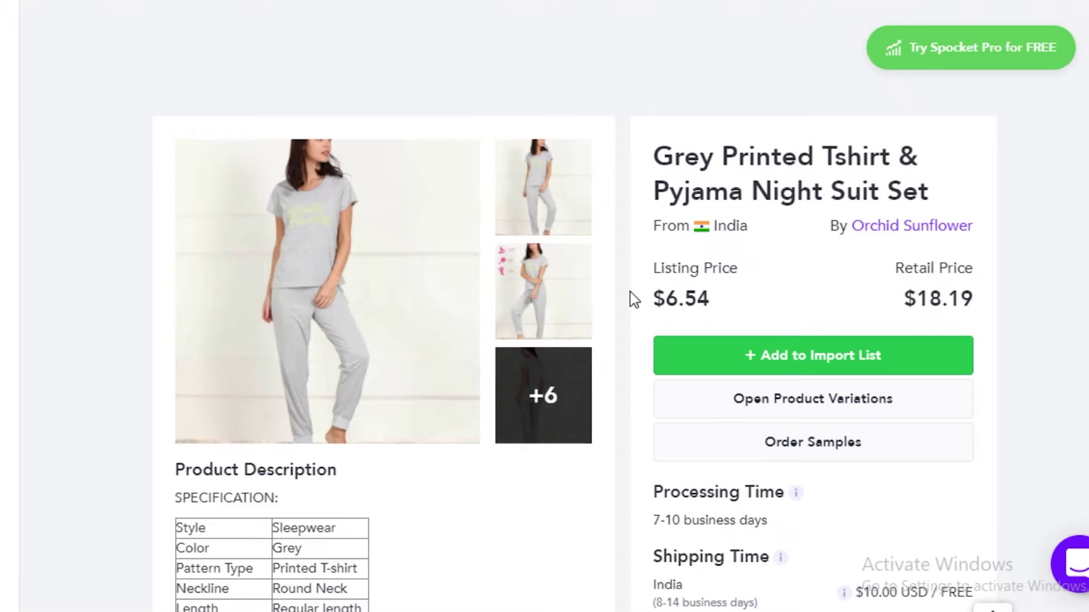
Highlight the night suit's $6.54 Spocket listing price, then deselect it
left_click_drag(664, 301, 709, 301)
left_click(697, 299)
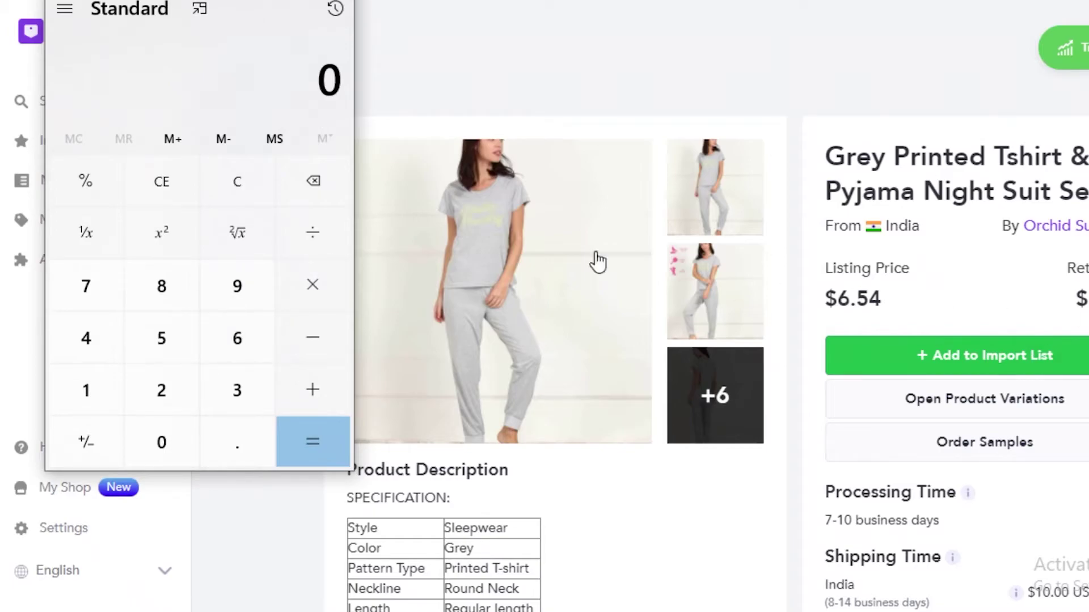
Recheck the Amazon pajama price, then compute 25 − 7 = 18 in Calculator
left_click(450, 121)
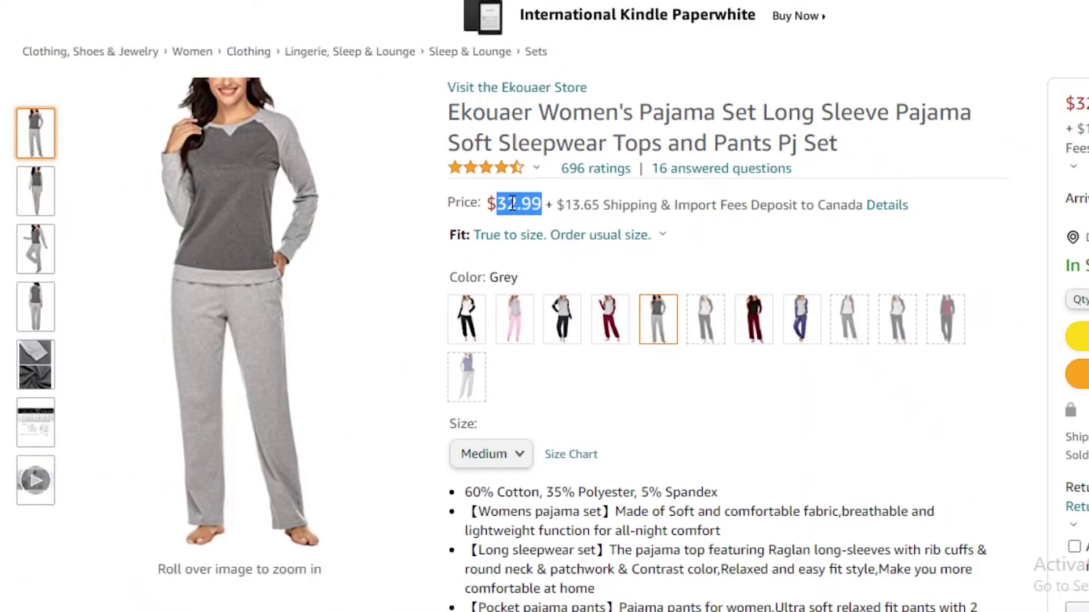
left_click(512, 203)
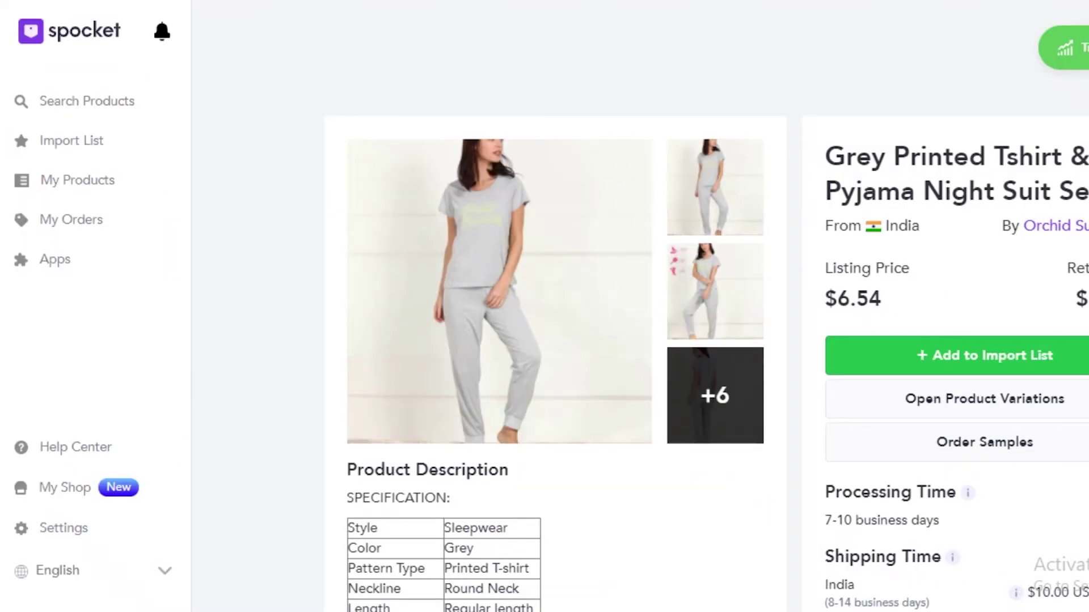
key("alt+Tab")
left_click(158, 390)
left_click(158, 347)
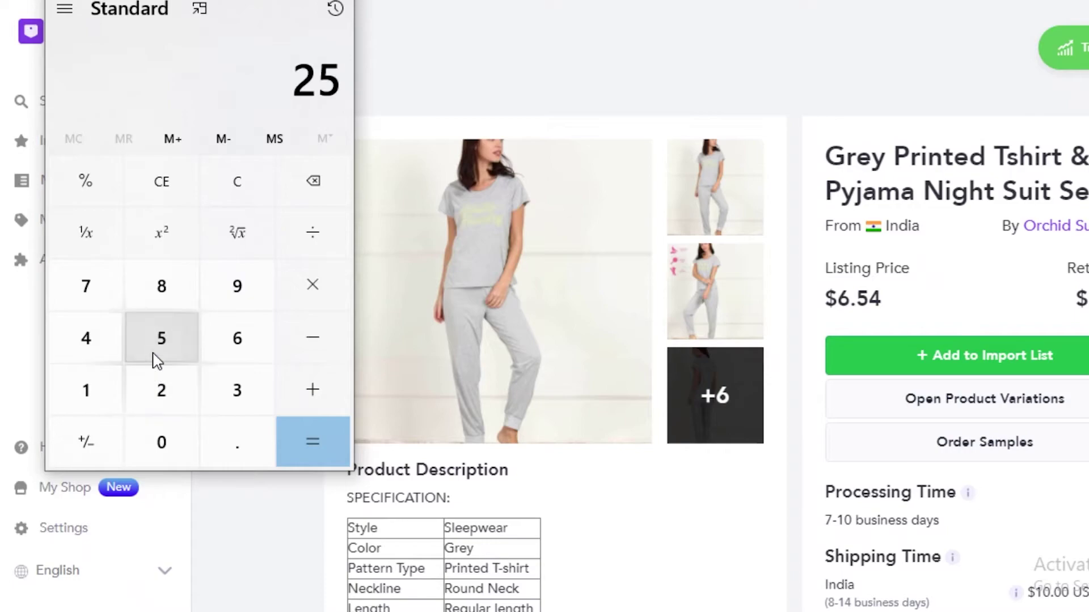
left_click(310, 353)
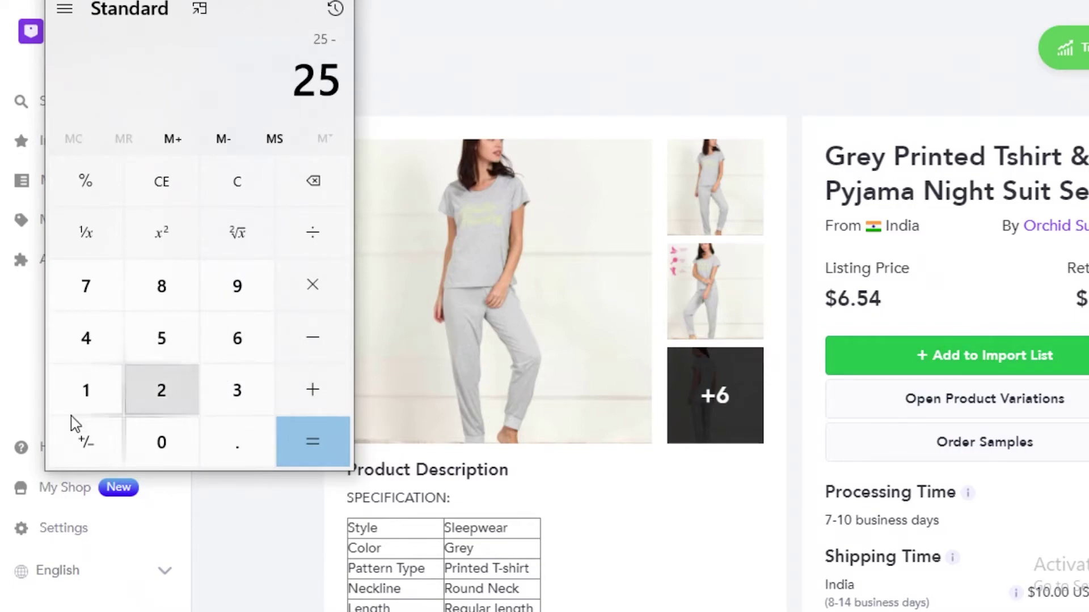
left_click(86, 286)
key("Return")
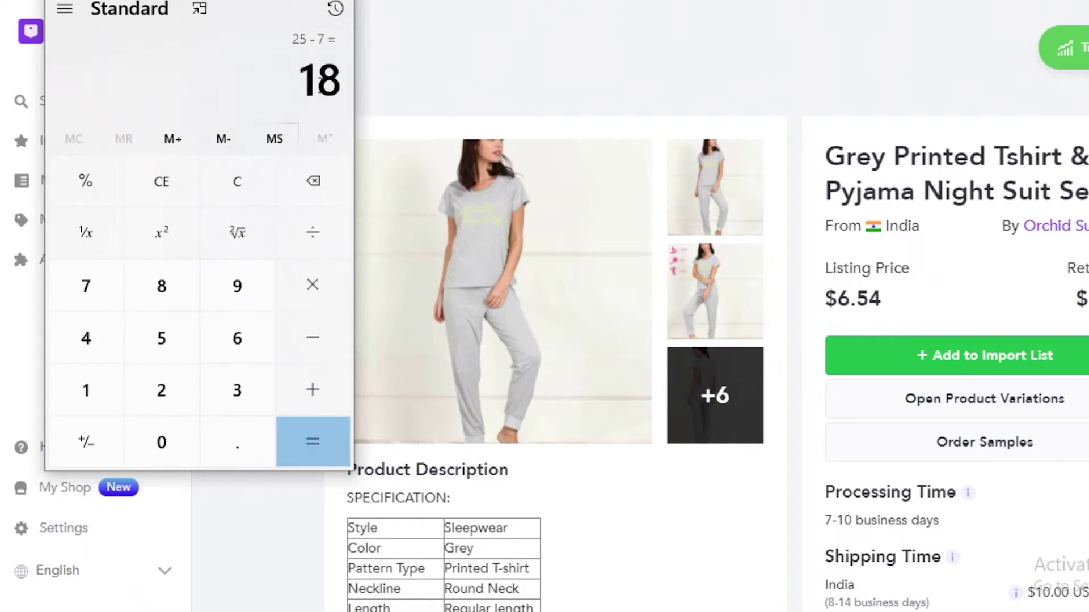
Subtract 8 and then 5 from 18 in Calculator, leaving 5
left_click(316, 351)
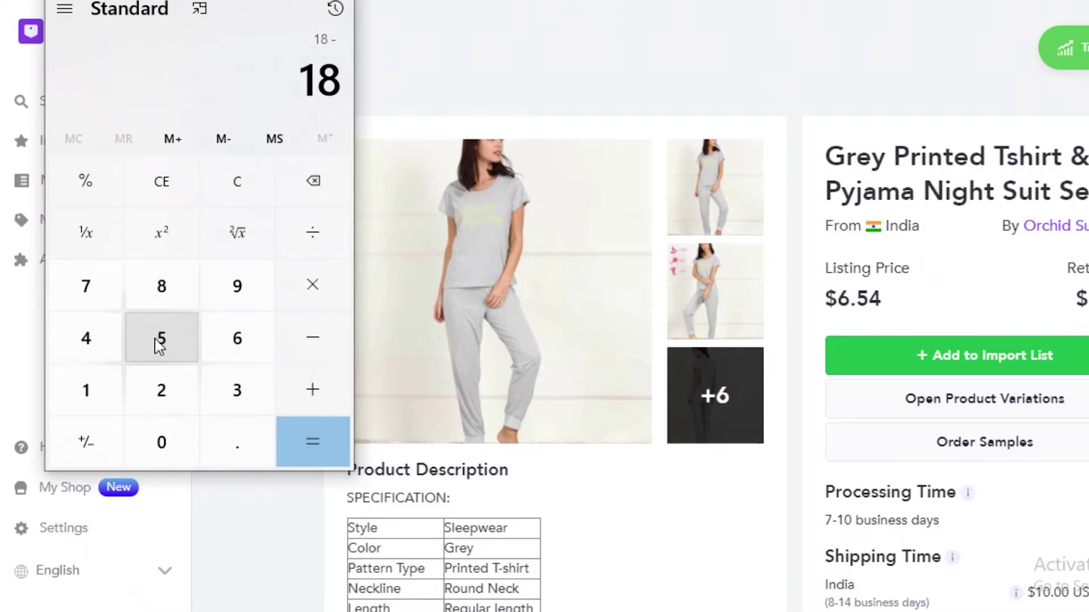
left_click(171, 288)
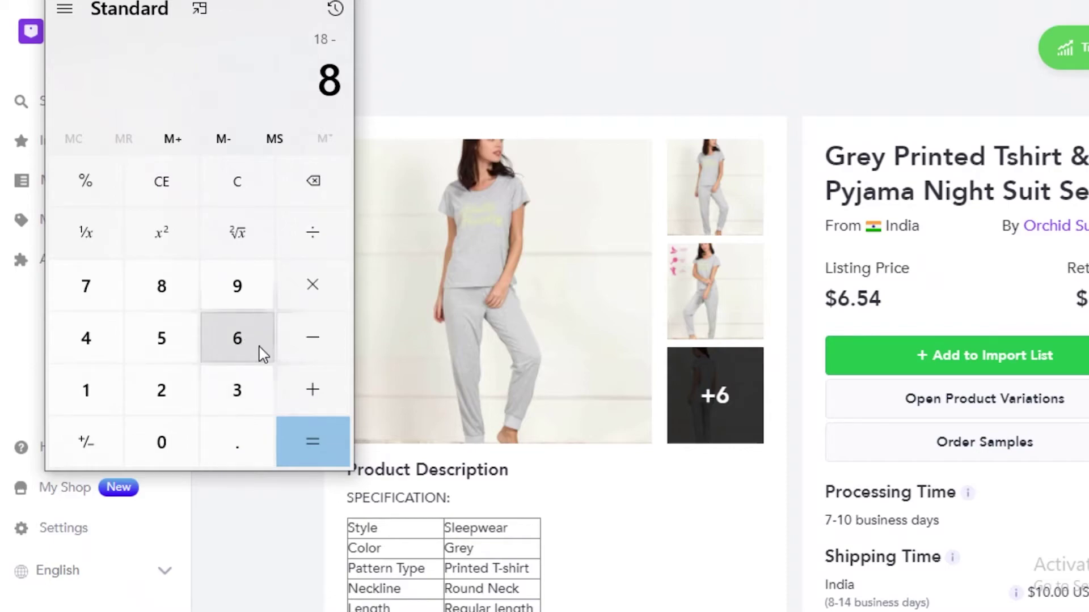
left_click(331, 444)
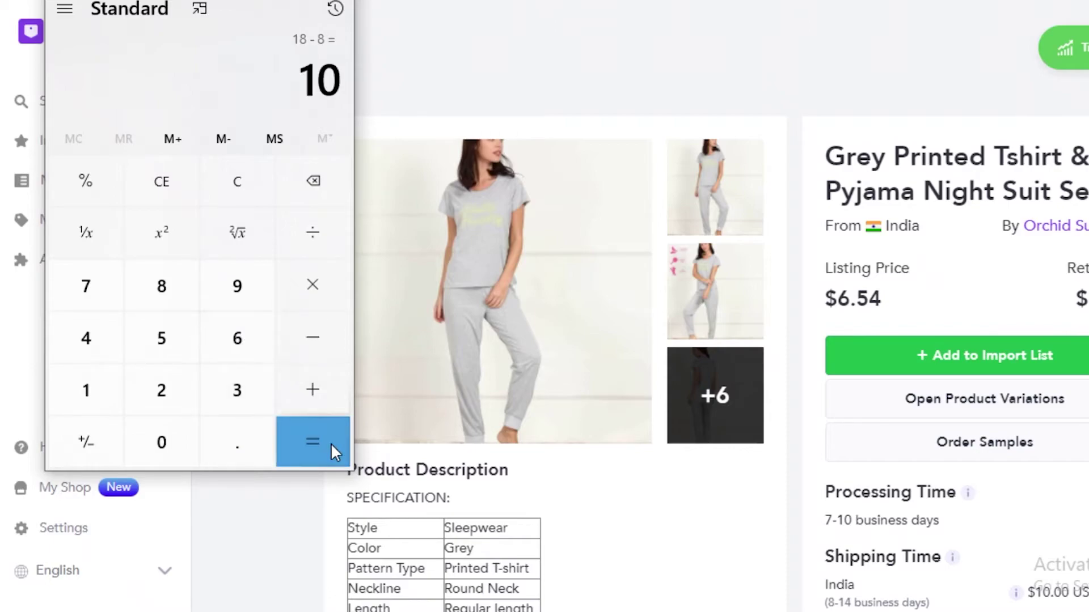
left_click(309, 343)
left_click(165, 348)
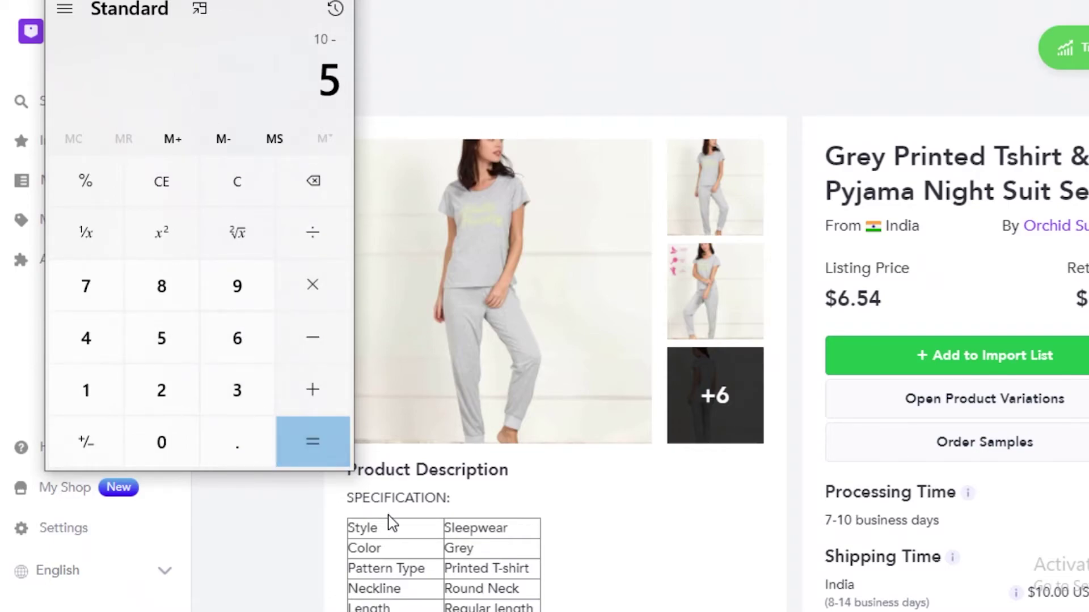
left_click(344, 450)
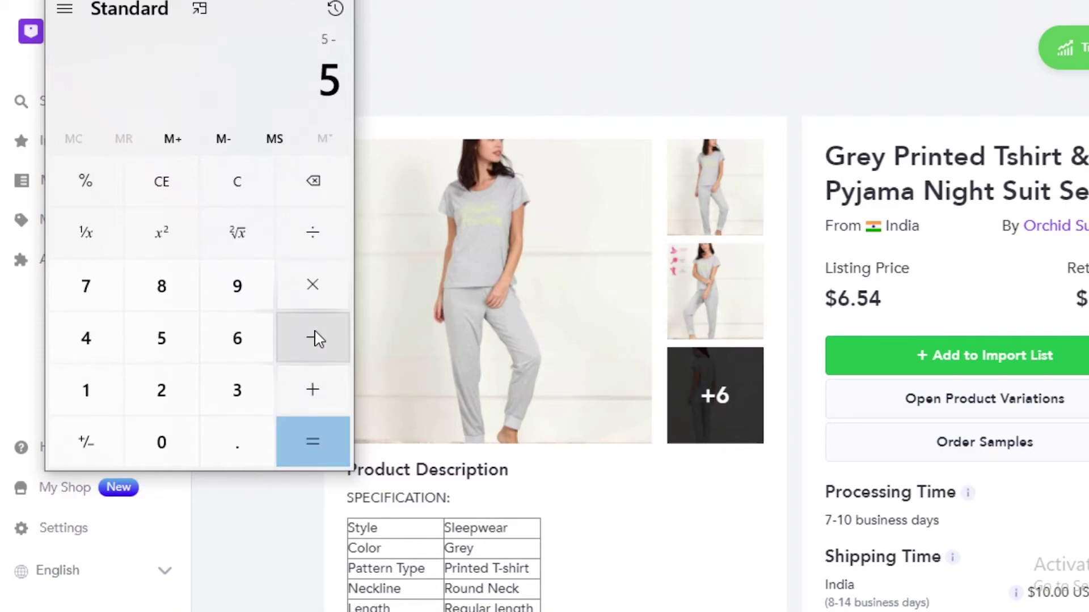
Subtract 0.2 from 5 to reach the remaining profit of 4.8
left_click(171, 443)
left_click(234, 456)
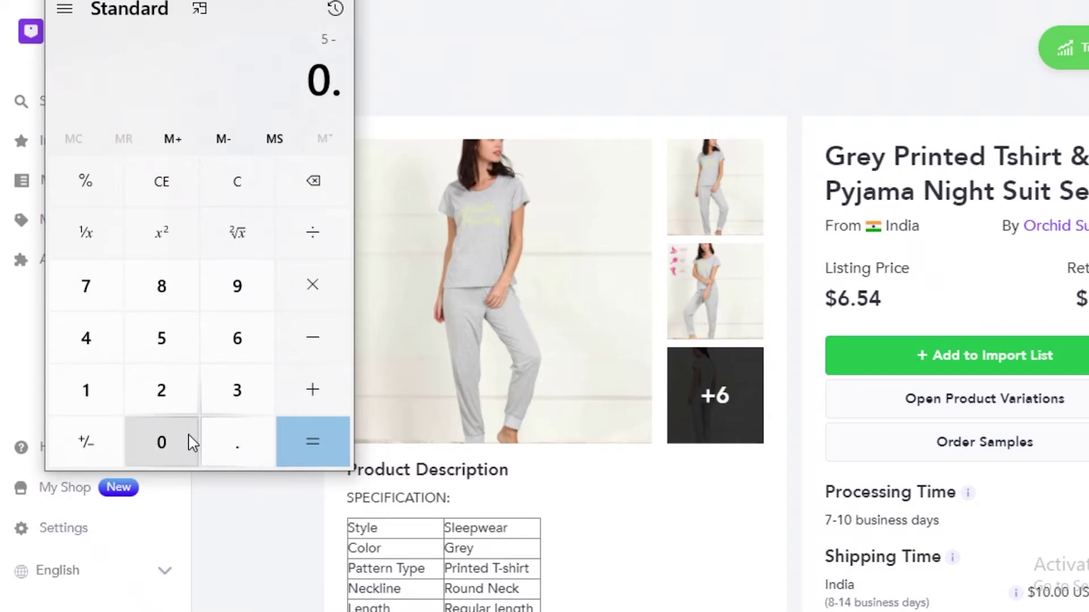
left_click(173, 389)
left_click(312, 448)
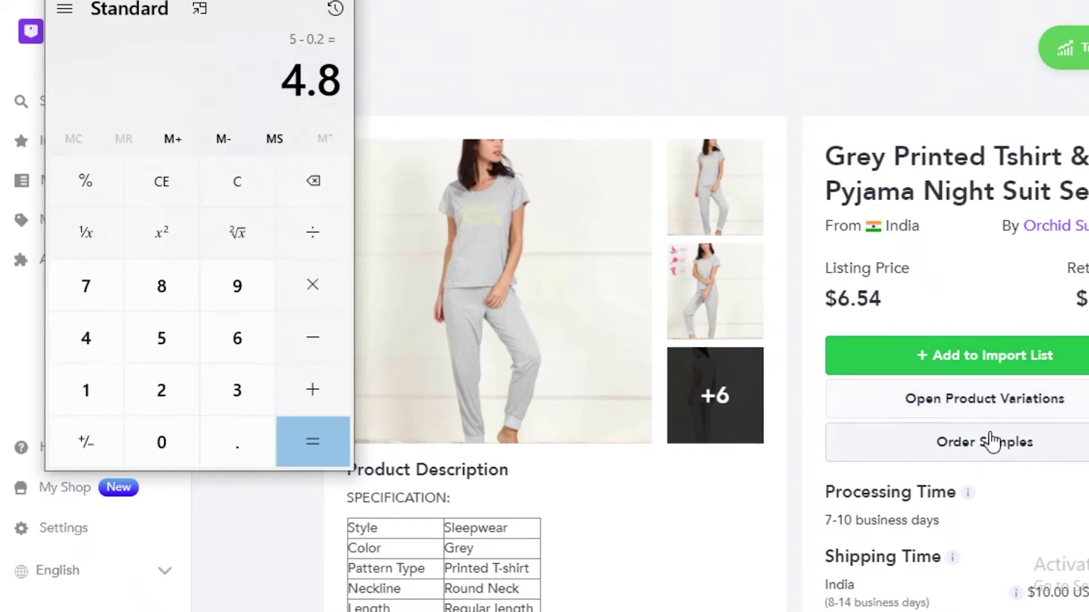
scroll(964, 312, "down", 2)
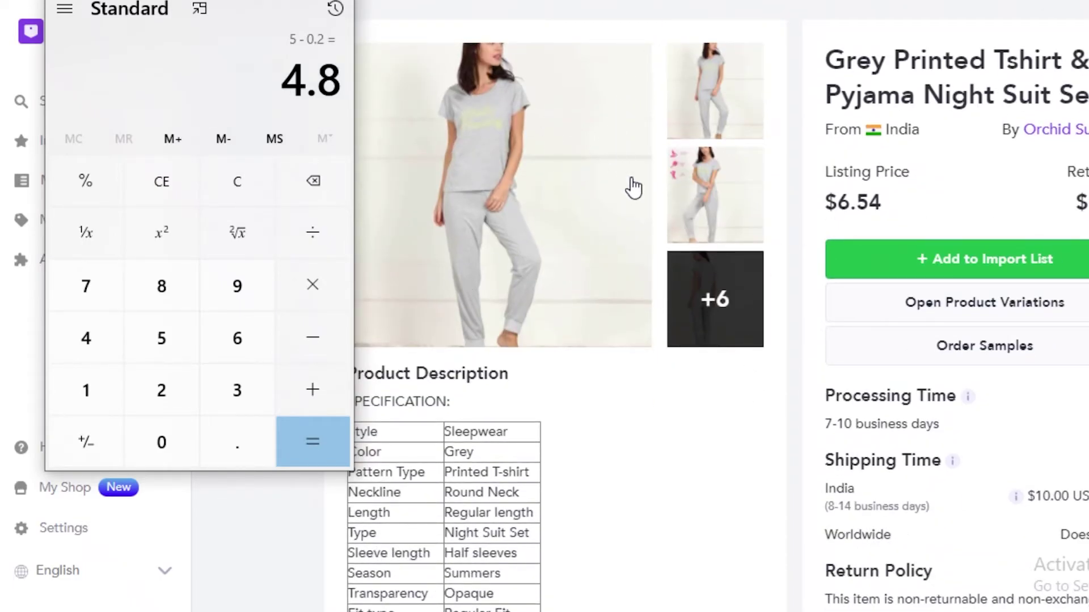
scroll(638, 187, "down", 1)
scroll(834, 253, "up", 3)
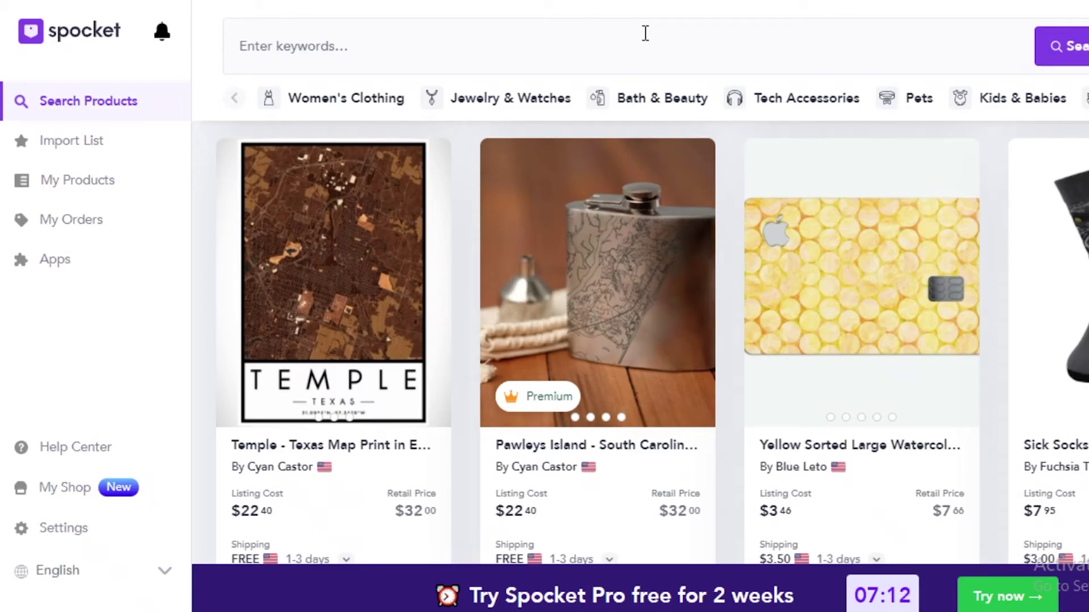
Search Spocket for 'silk nightsuits' and browse results such as the VELA Silk Dress
left_click(645, 33)
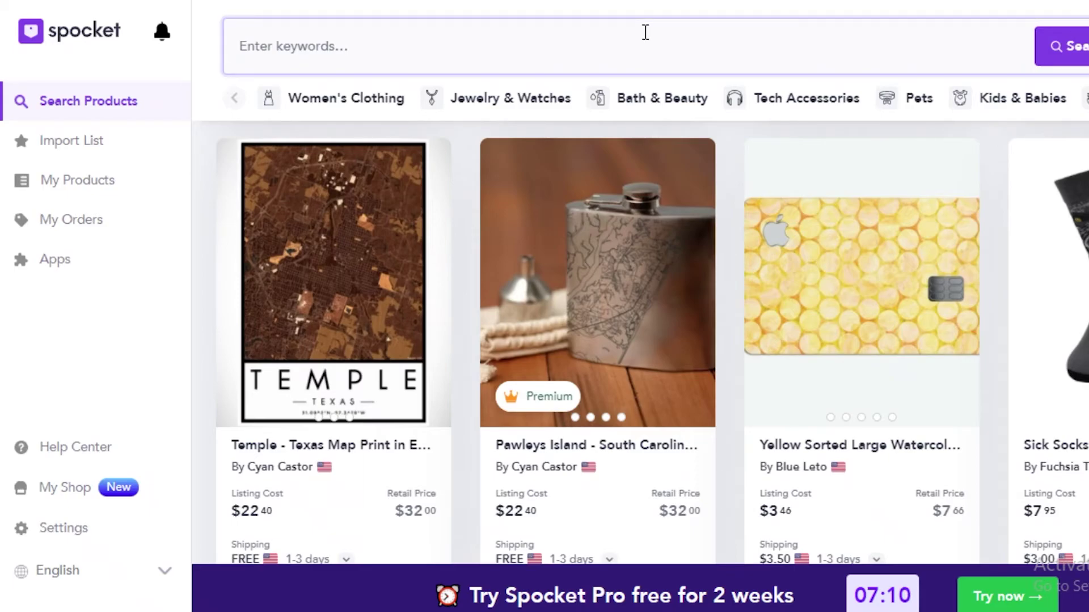
type("silk night")
type("su")
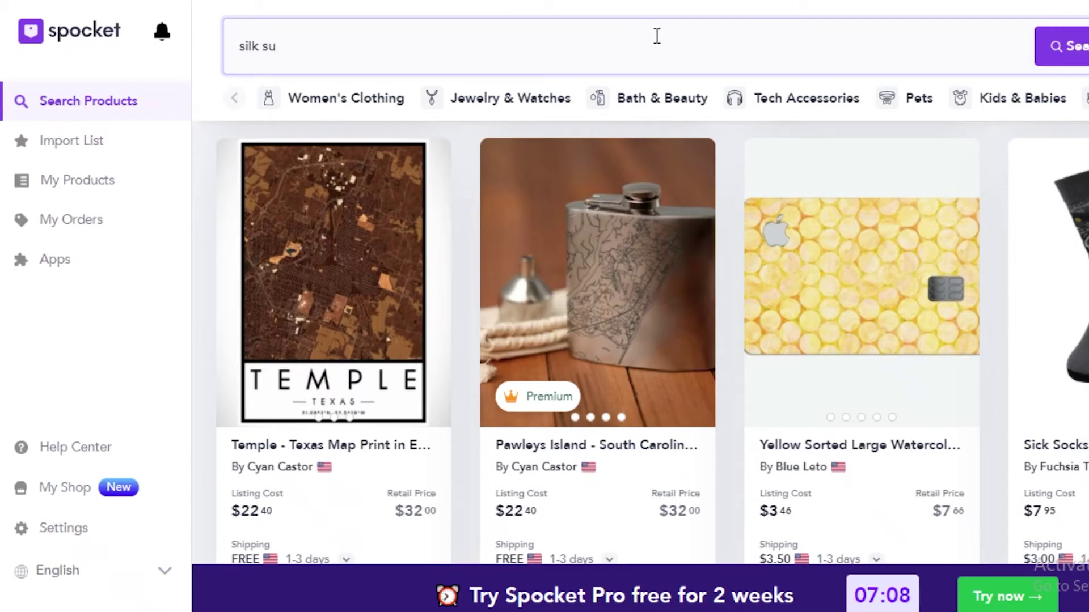
key("BackSpace")
key("BackSpace")
type("nightsuits")
key("Return")
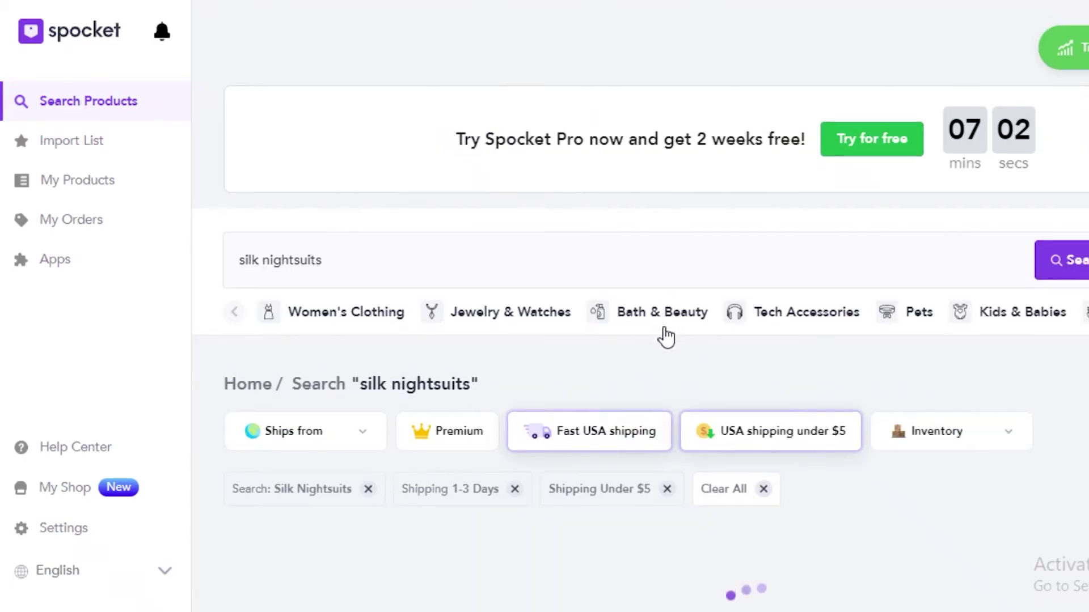
scroll(878, 327, "down", 2)
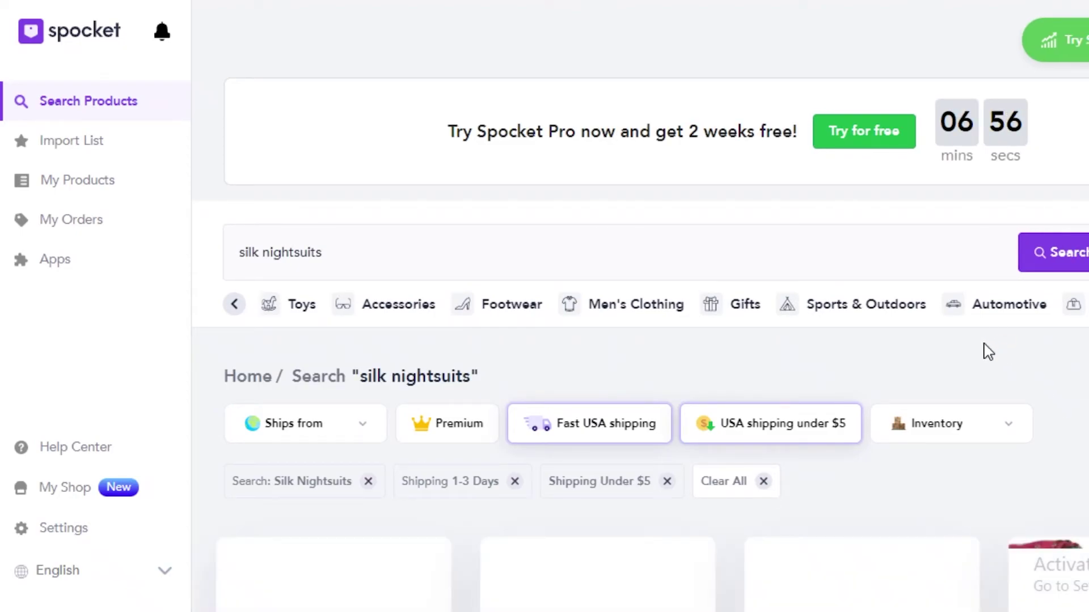
scroll(862, 475, "down", 9)
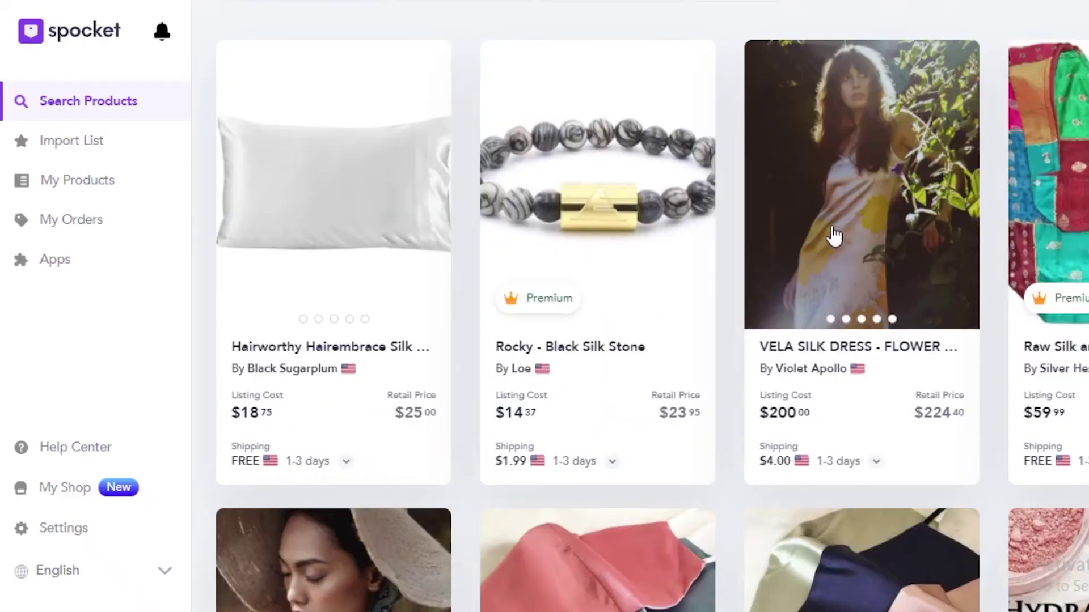
scroll(828, 236, "up", 1)
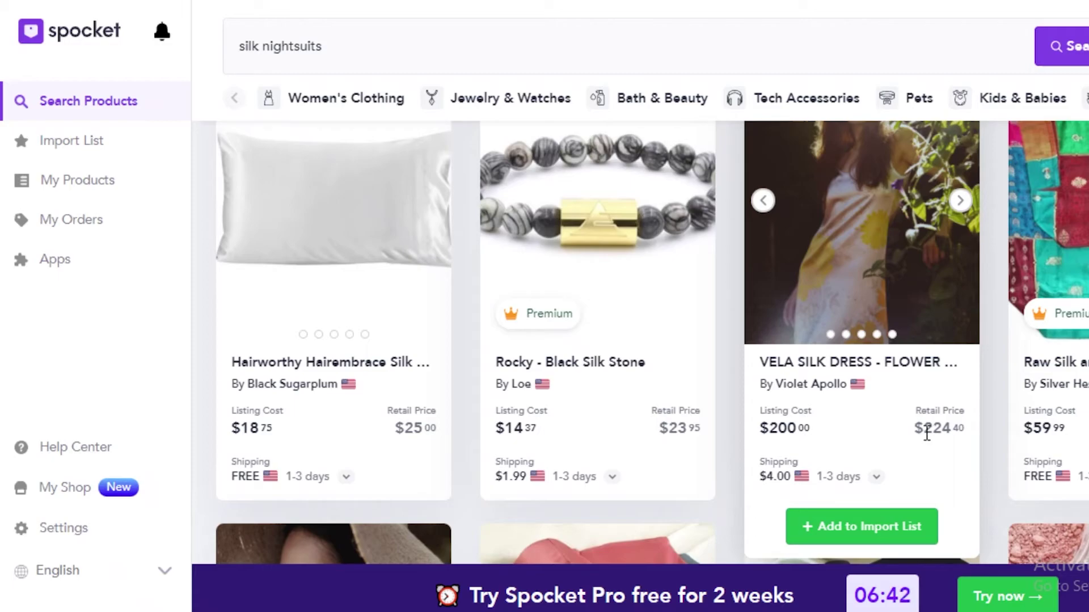
scroll(899, 369, "down", 1)
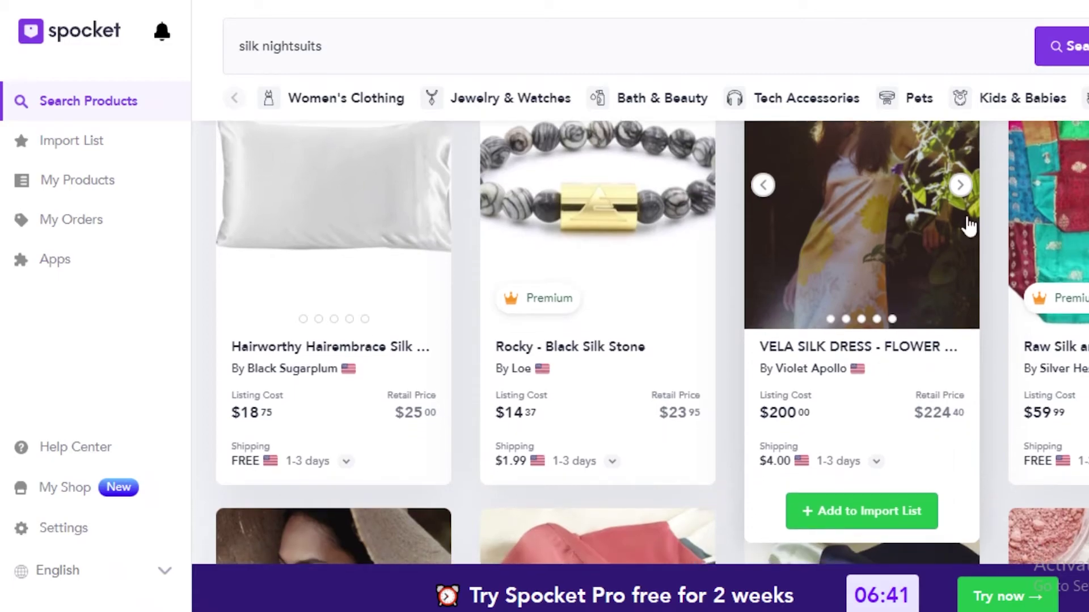
scroll(935, 199, "up", 4)
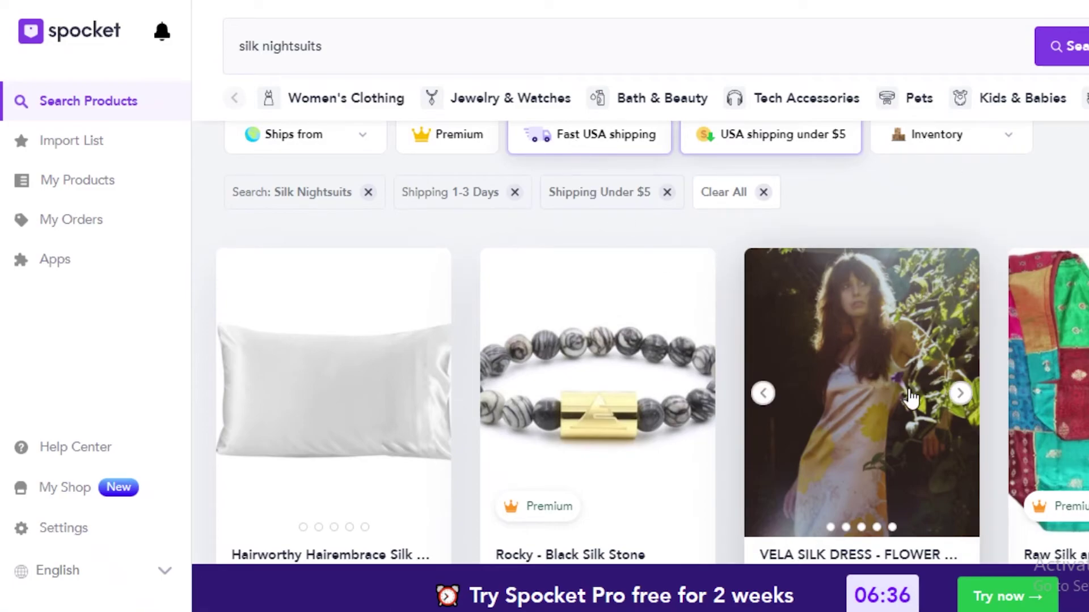
scroll(938, 262, "down", 1)
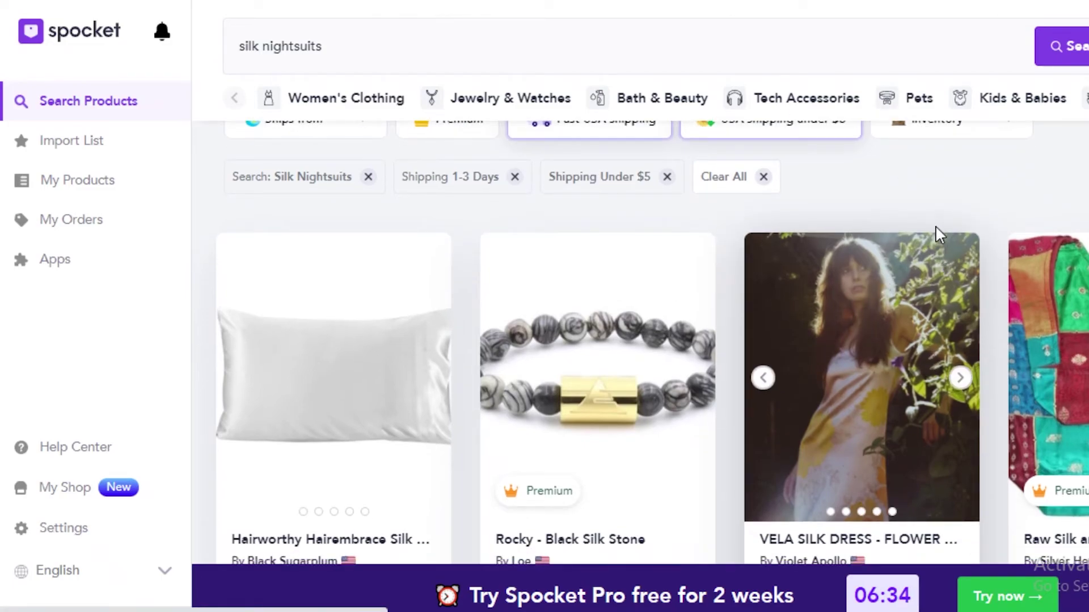